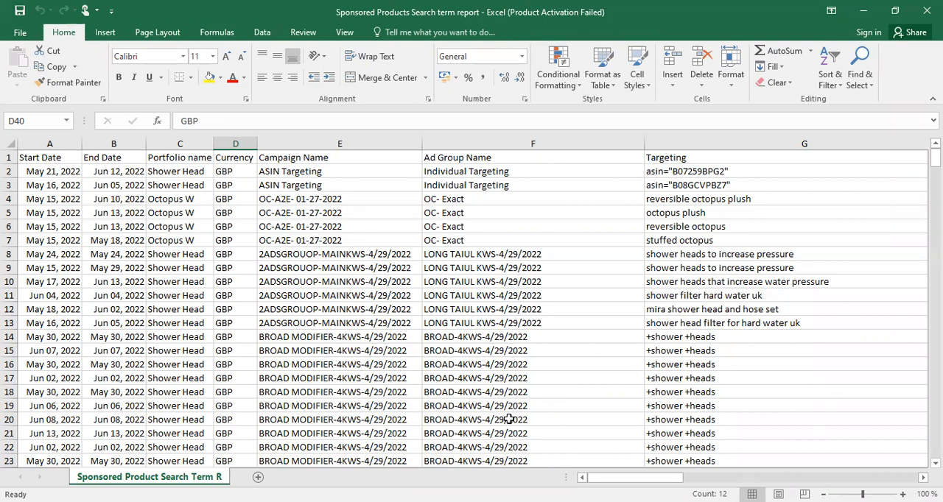
Collapse the Start Date, End Date and Currency columns to zero width so they are hidden
left_click_drag(82, 144, 19, 145)
left_click_drag(84, 142, 20, 144)
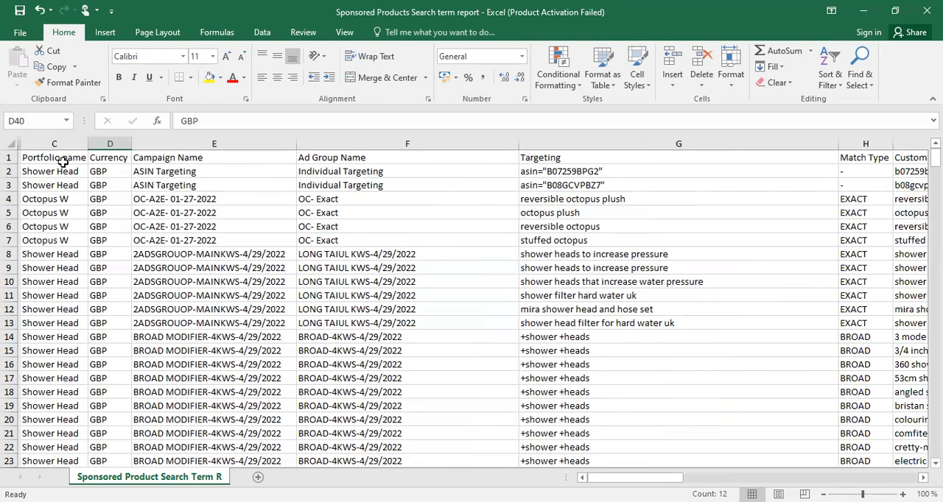
left_click(63, 161)
left_click(110, 157)
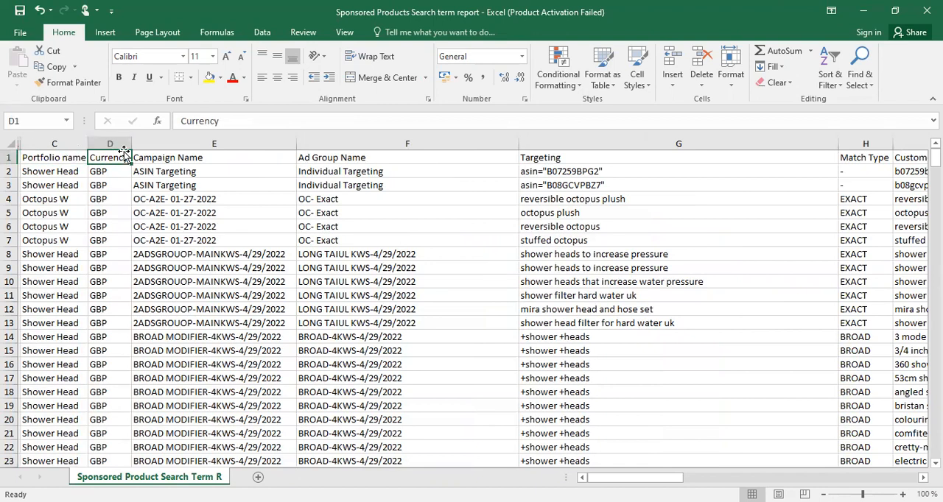
left_click_drag(133, 145, 88, 145)
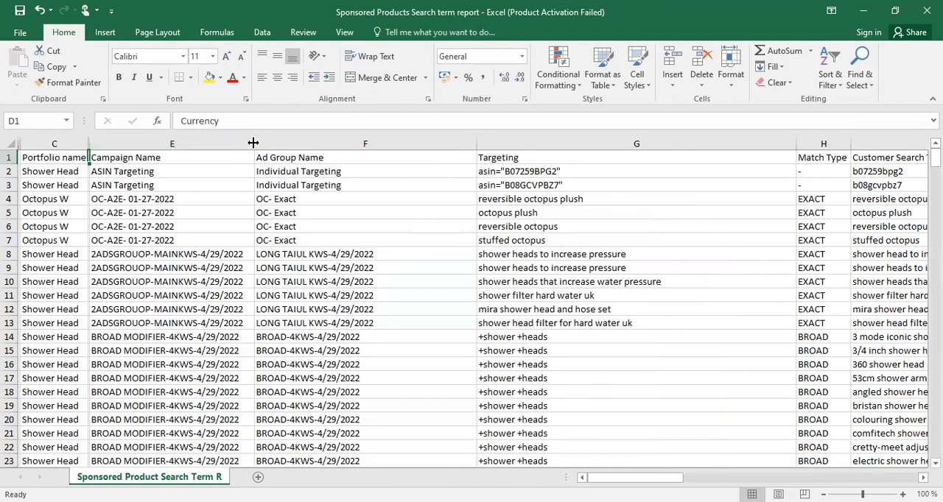
Narrow the Campaign Name, Ad Group Name and Targeting columns to save horizontal space
left_click_drag(253, 143, 194, 144)
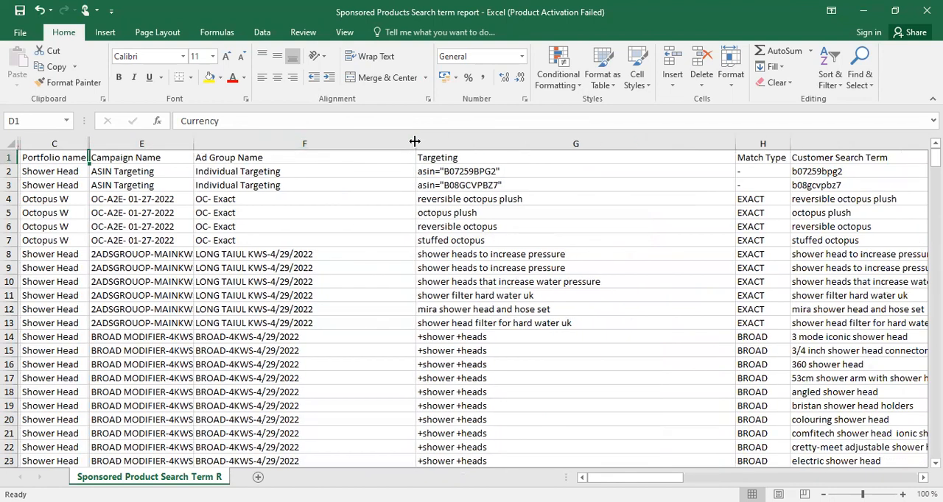
left_click_drag(414, 141, 276, 150)
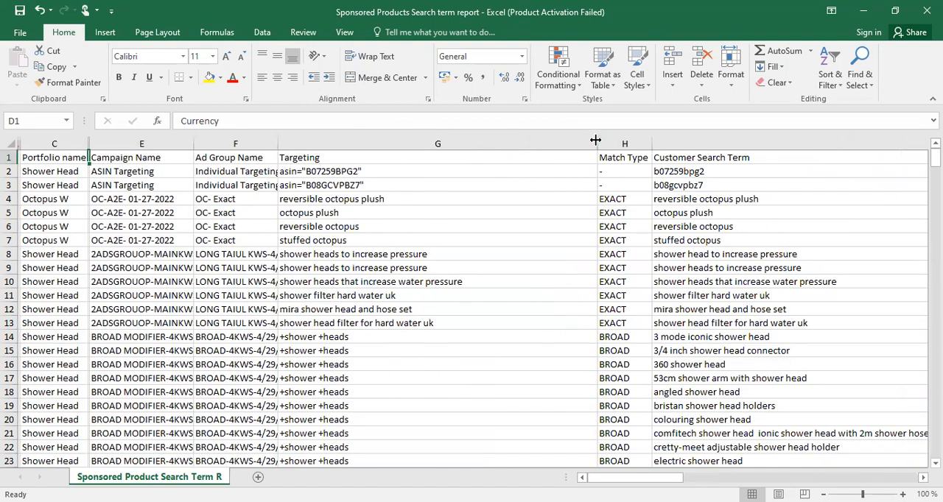
left_click_drag(595, 140, 395, 157)
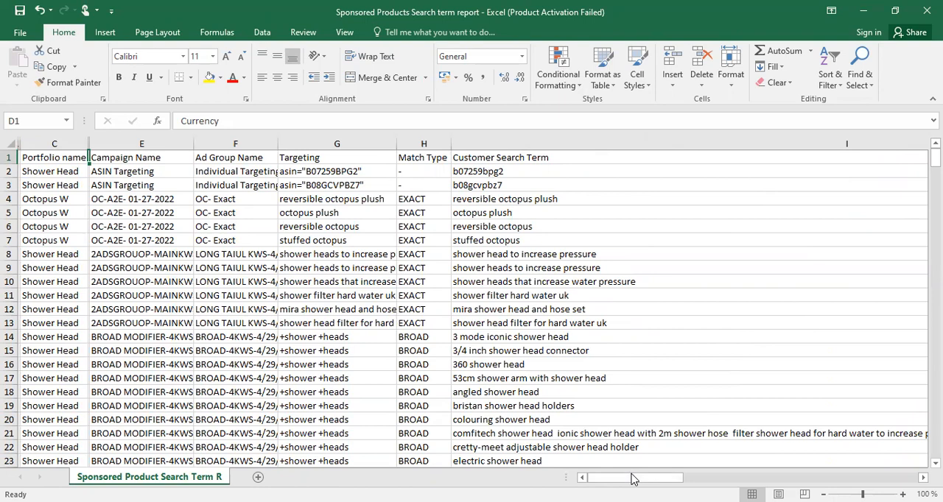
Narrow the very wide Customer Search Term column so the metric columns sit close beside it
left_click_drag(632, 477, 718, 477)
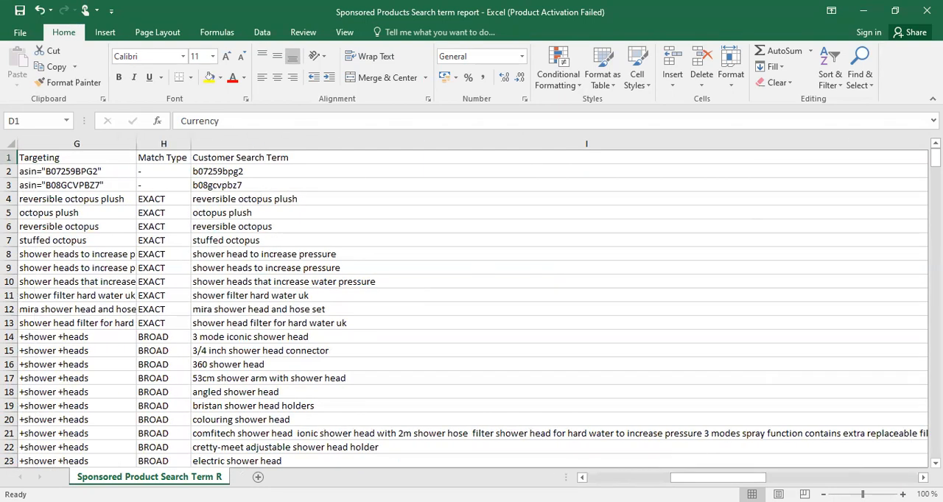
scroll(921, 154, "down", 1)
left_click_drag(893, 141, 649, 141)
left_click_drag(358, 153, 358, 151)
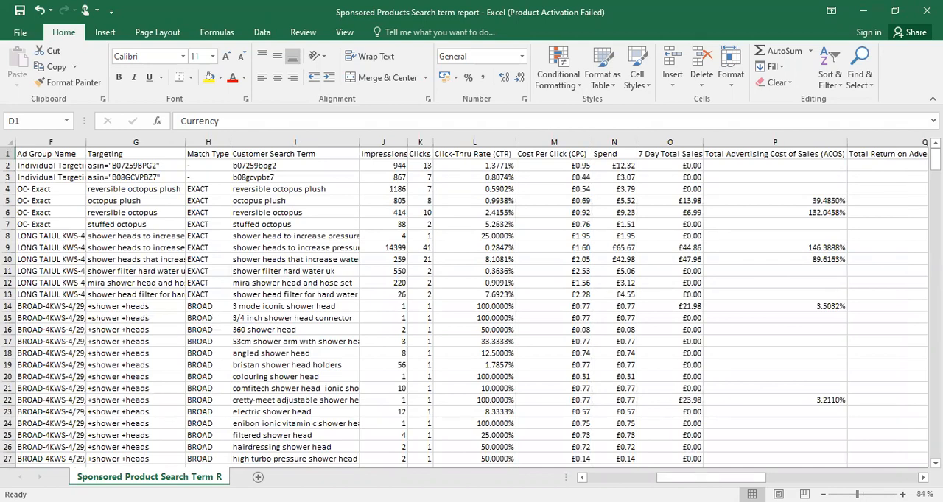
scroll(486, 375, "up", 2)
Shorten the Click-Thru Rate header in L1 to CTR and narrow its column
left_click(395, 159)
left_click(438, 163)
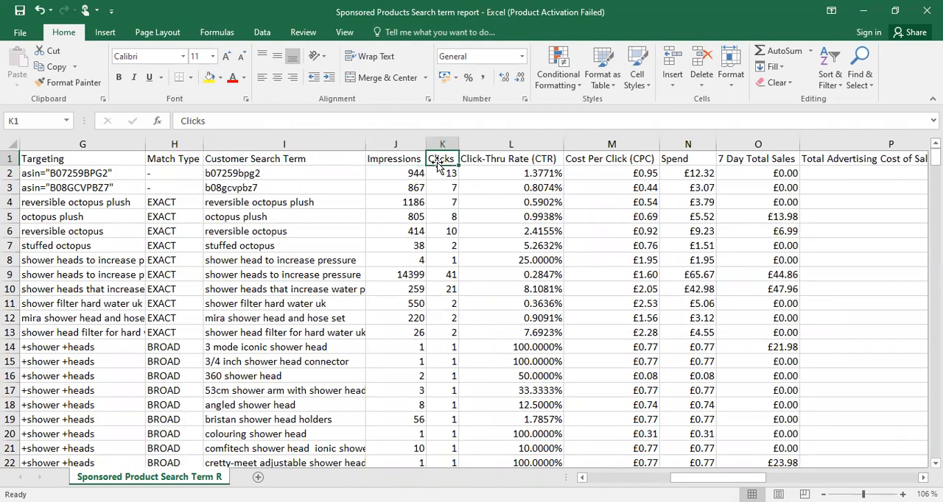
key("Right")
key("Right")
key("Left")
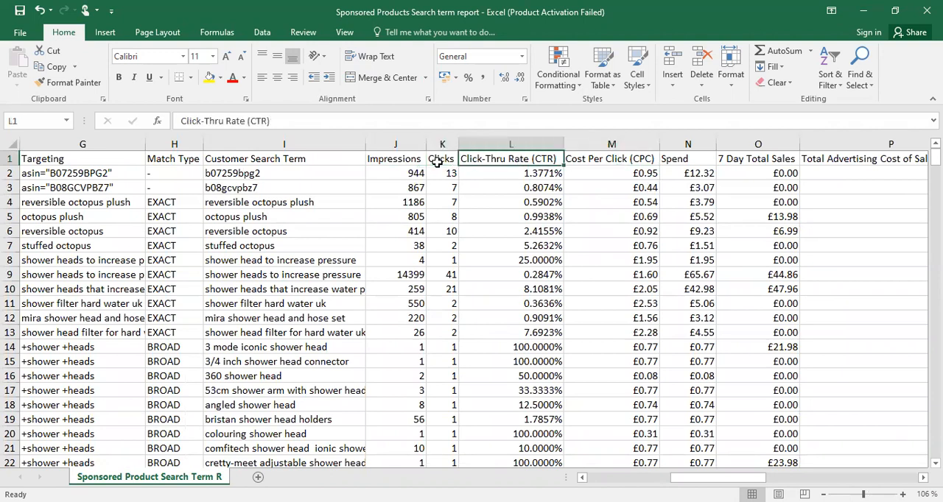
type("CTR")
key("Right")
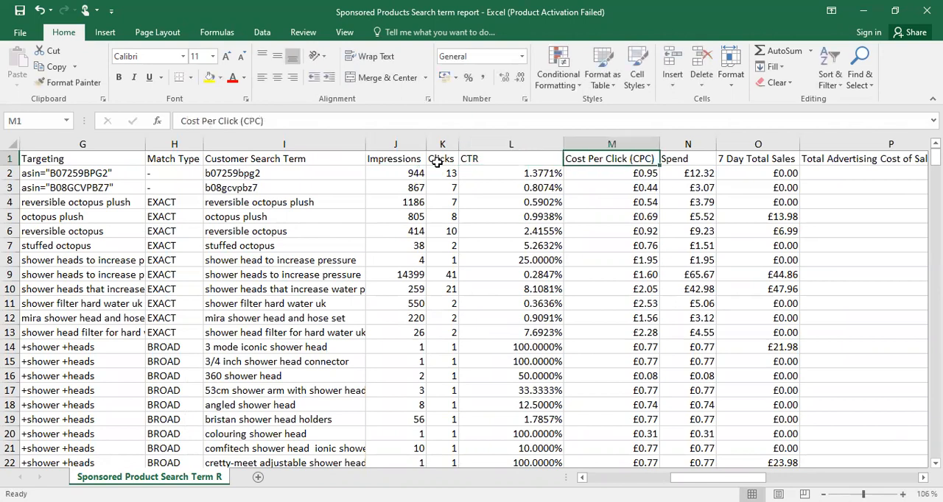
left_click_drag(564, 143, 508, 143)
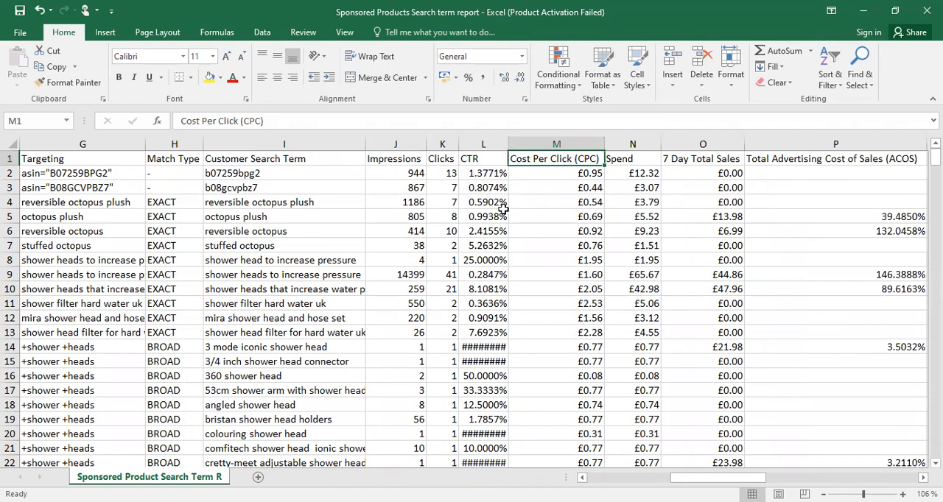
Shorten the Cost Per Click header in M1 to CPC, and narrow the CPC and 7 Day Total Sales columns
left_click(479, 186)
left_click(540, 162)
key("Delete")
type("CPC")
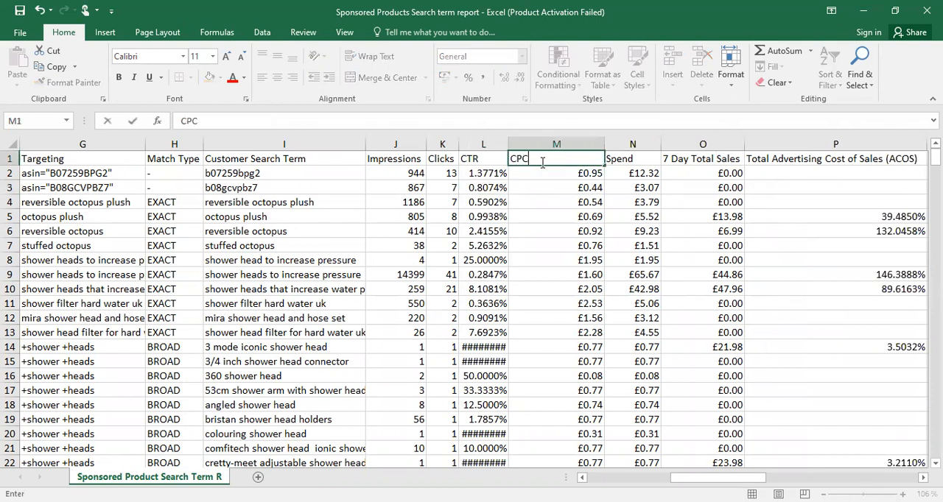
left_click(566, 231)
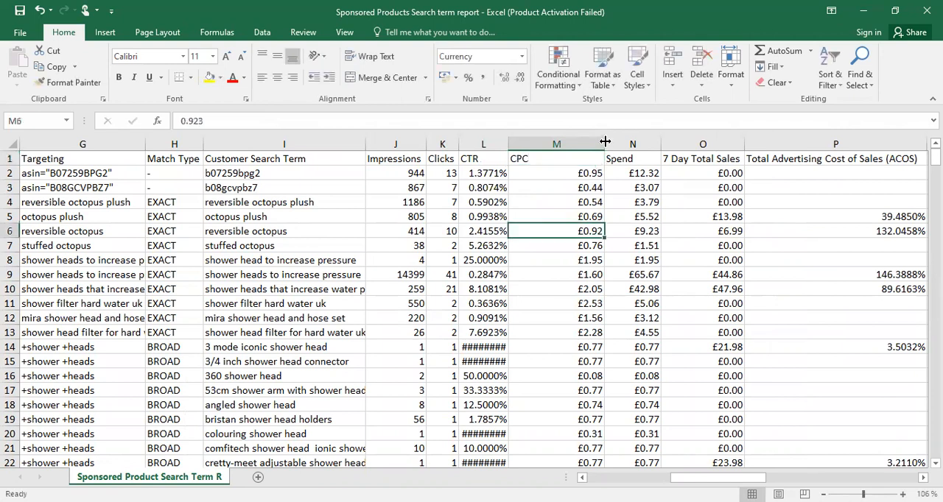
left_click_drag(552, 147, 552, 146)
left_click(577, 159)
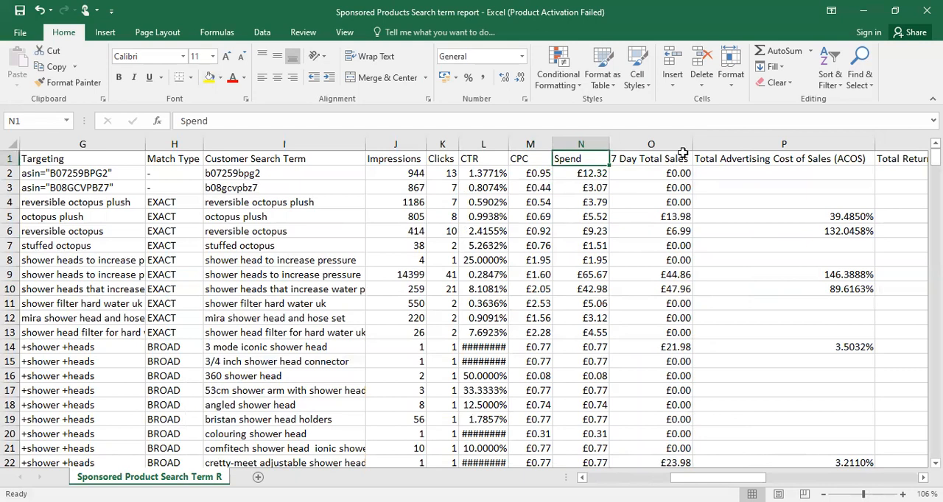
left_click_drag(693, 145, 650, 145)
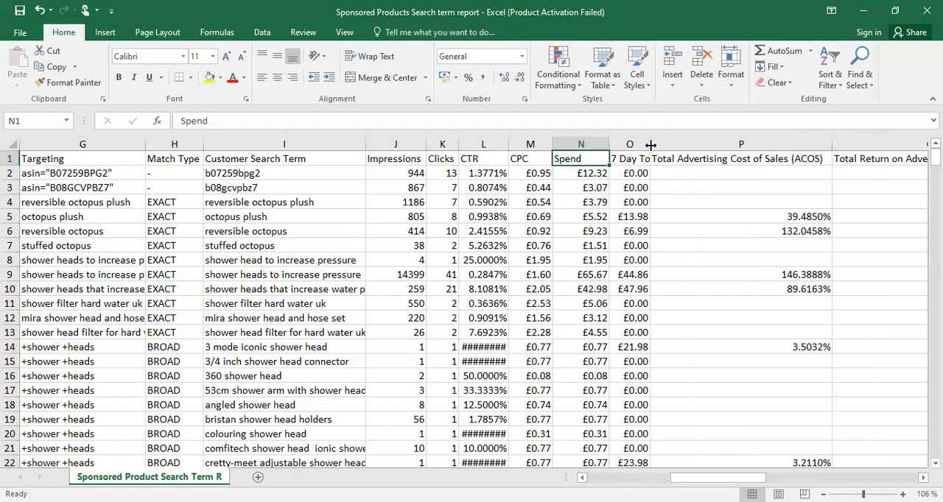
Shorten the Total Advertising Cost of Sales header in P1 to ACOS and narrow its column
left_click(795, 162)
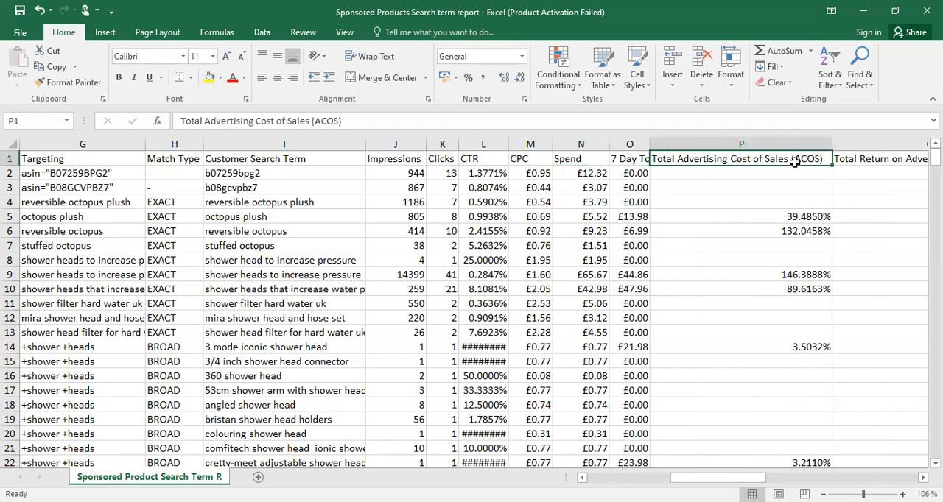
type("ACOS")
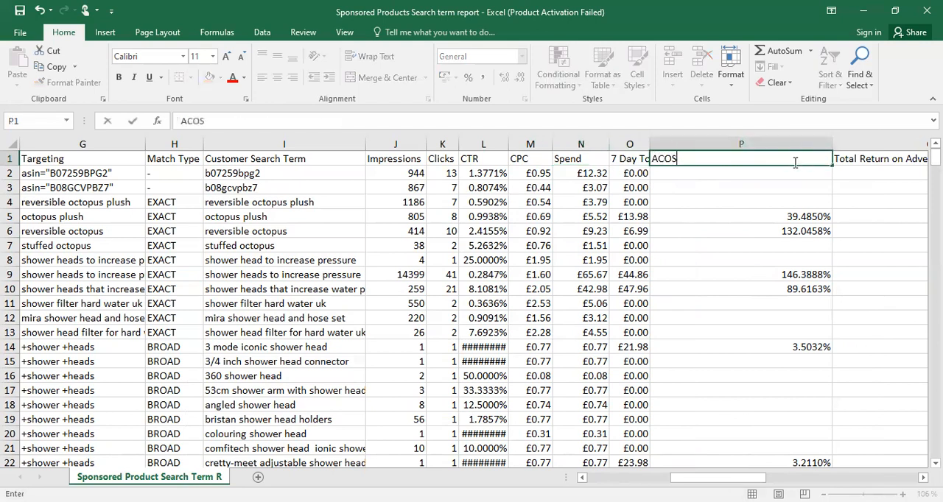
left_click(781, 263)
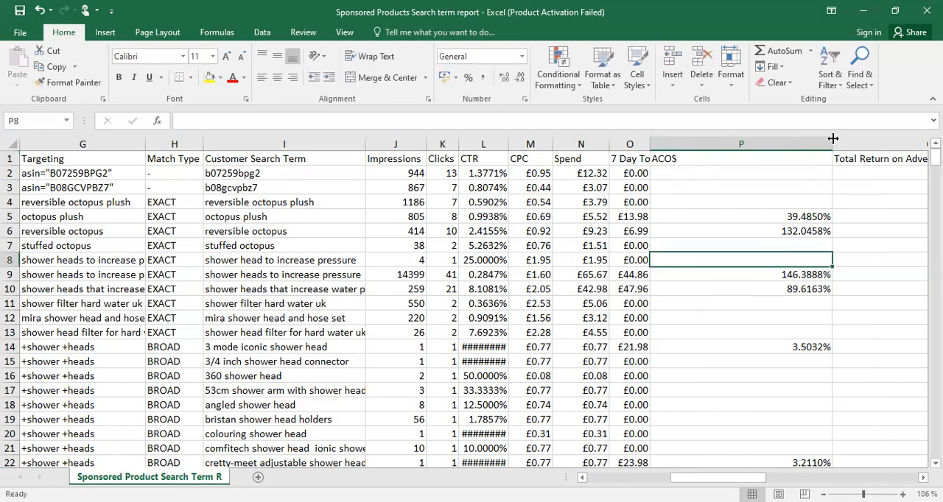
left_click_drag(832, 139, 702, 140)
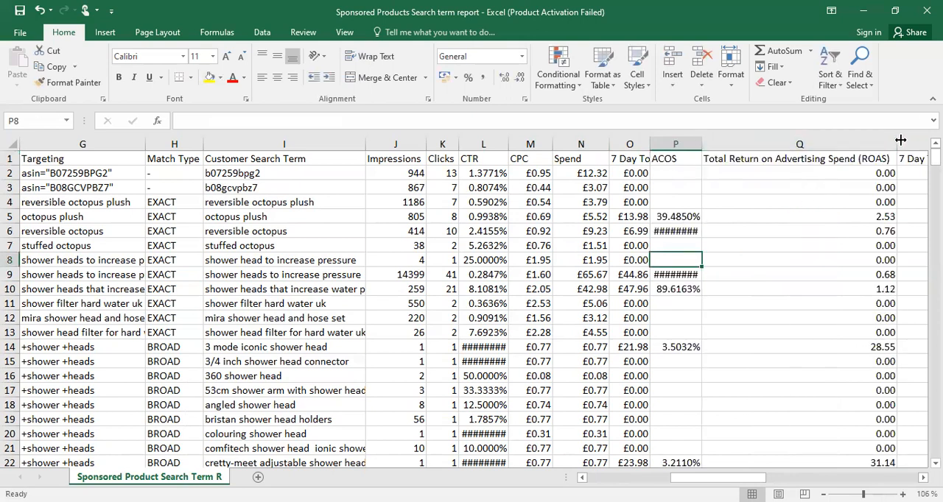
Shorten the Total Return on Advertising Spend header in Q1 to ROAS and narrow its column
left_click(851, 159)
type("ROAS")
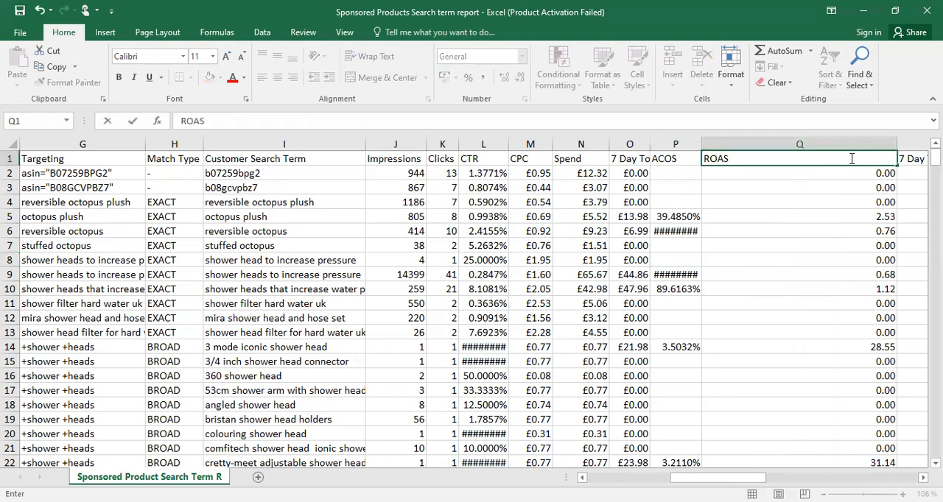
left_click(859, 233)
left_click_drag(894, 141, 738, 141)
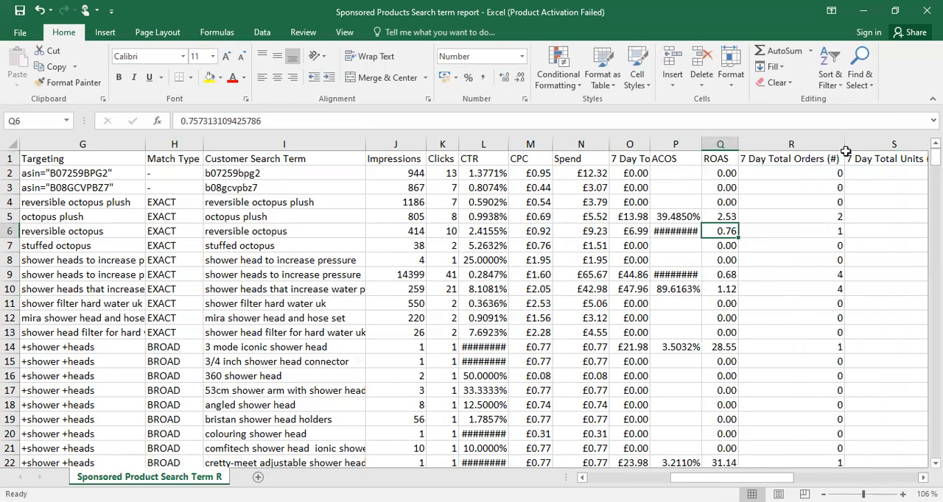
Narrow the 7 Day Total Orders column and rename its header in R1 to ORDERS
left_click_drag(845, 142, 794, 153)
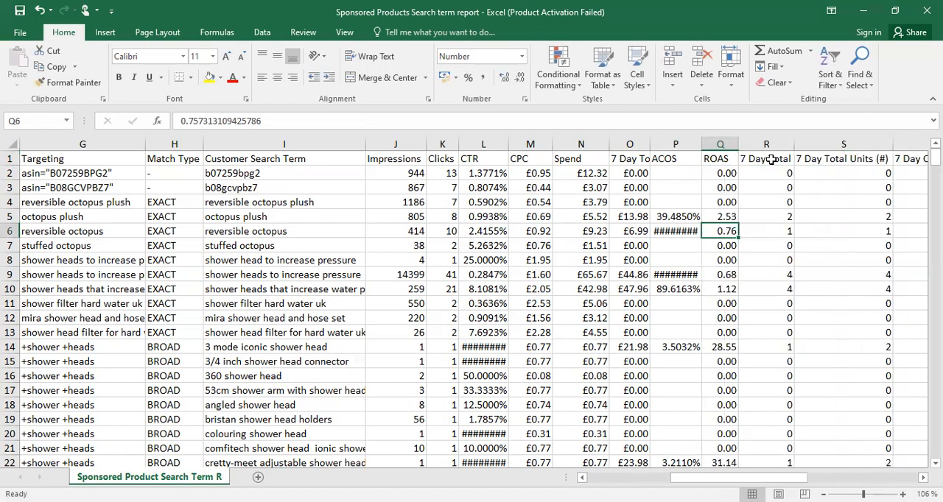
left_click(770, 159)
type("ORDERS")
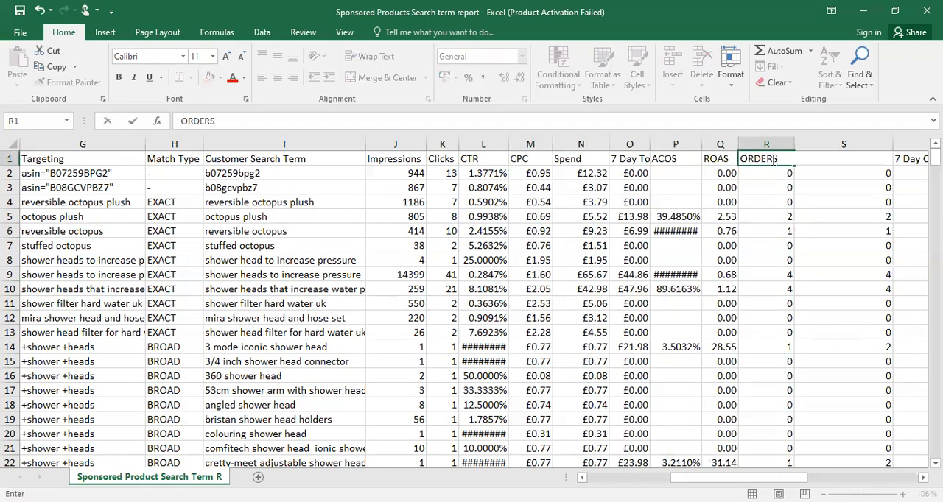
left_click(766, 201)
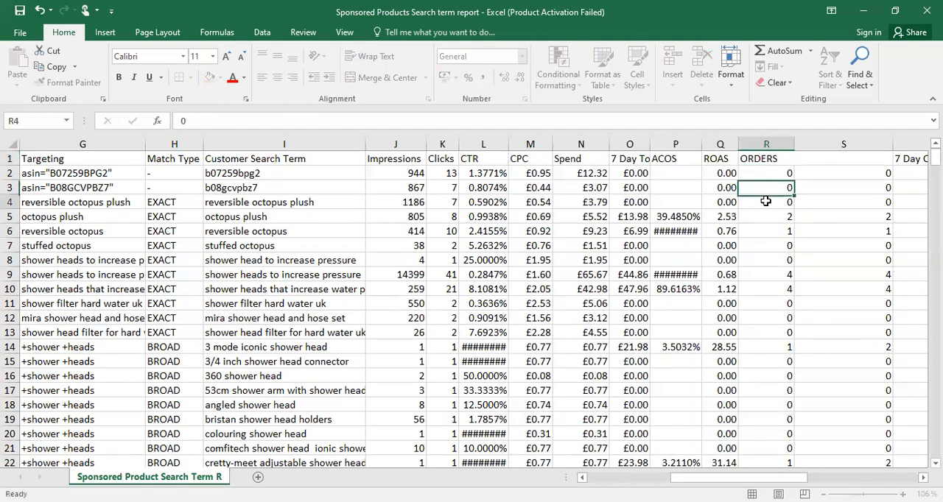
Rename the 7 Day Total Units header in S1 to UNITS
left_click(866, 159)
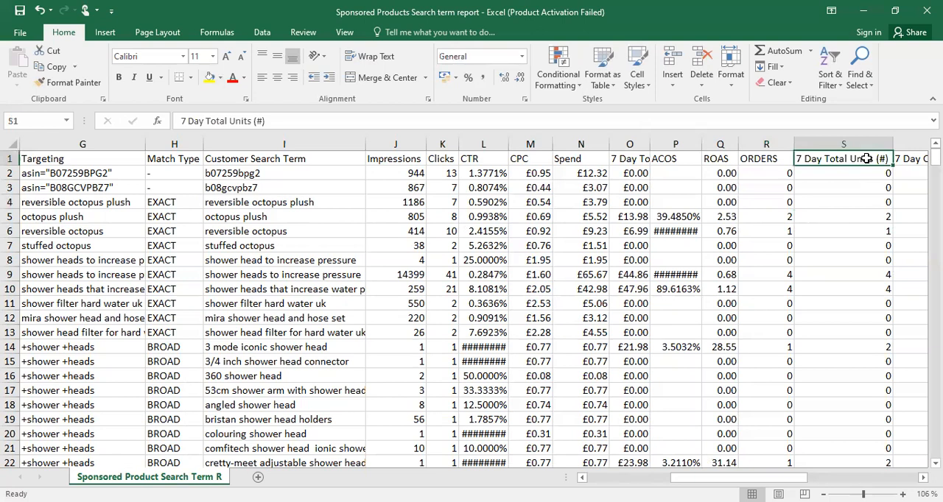
type("UNITS")
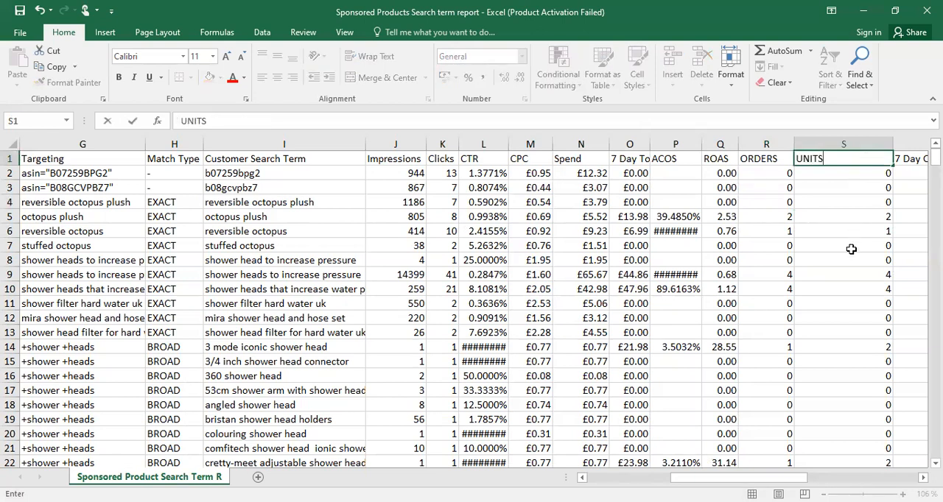
left_click(851, 249)
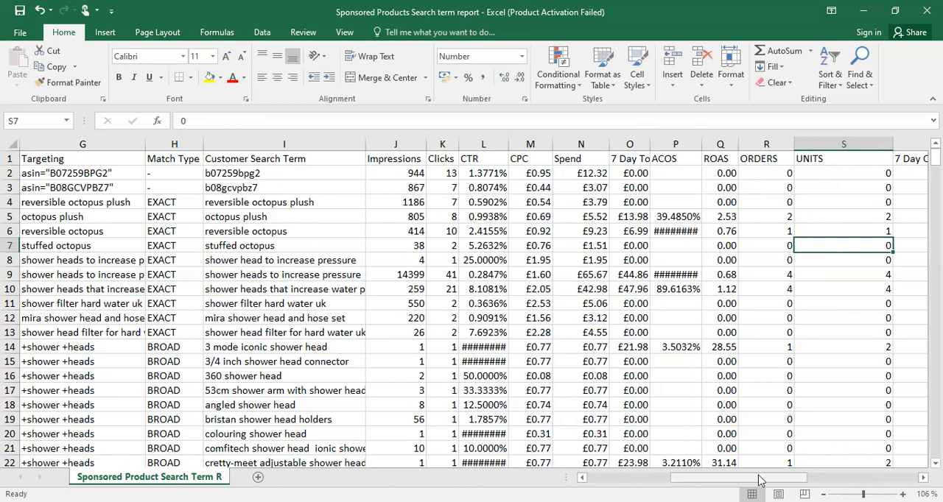
Examine the headers for 7 Day Conversion Rate, Advertised SKU Units and Other SKU Units
left_click_drag(761, 480, 816, 479)
left_click(543, 158)
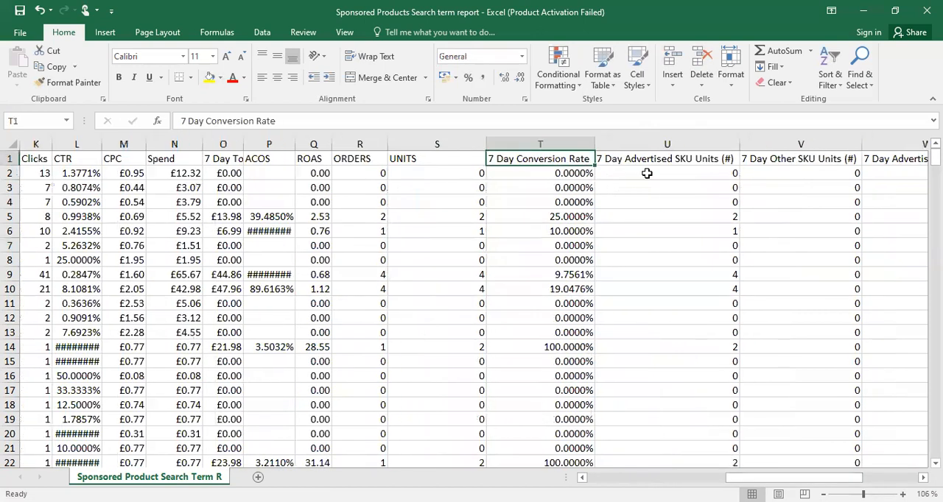
left_click(668, 159)
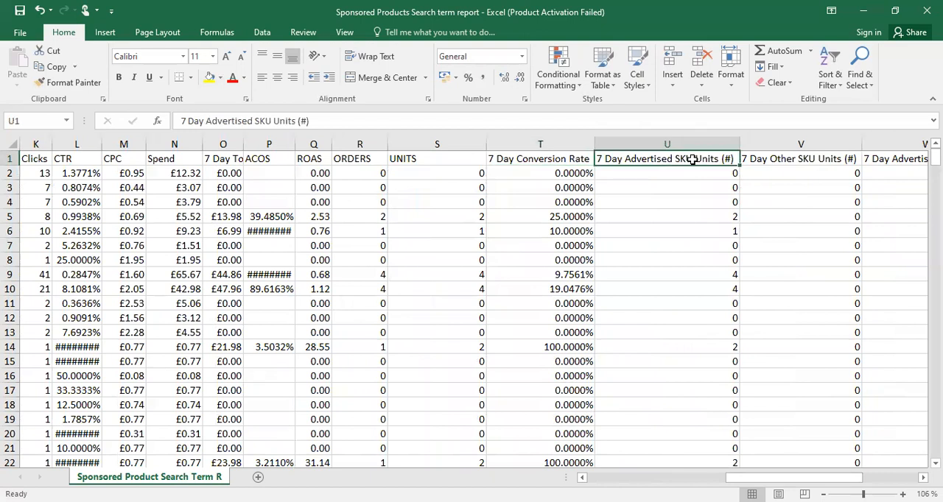
left_click(794, 160)
left_click(551, 160)
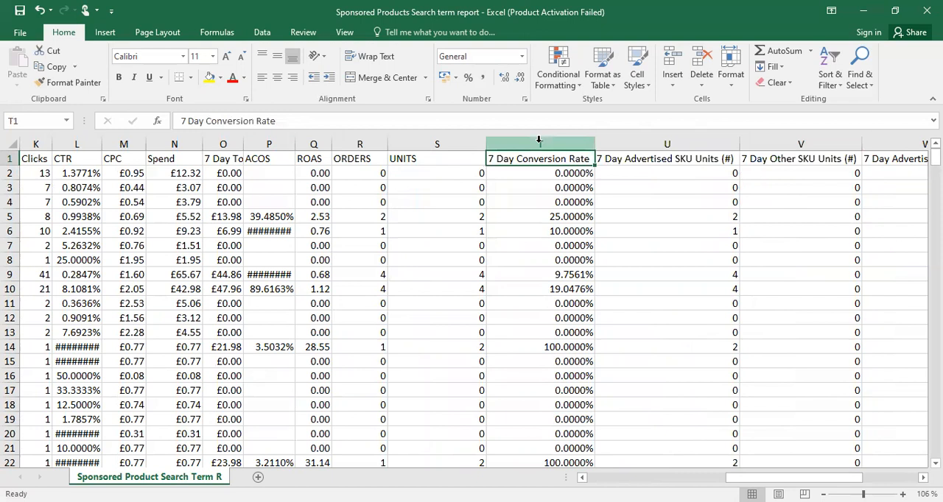
Try inserting an empty column before the 7 Day Conversion Rate column, and undo the insertion
left_click(538, 140)
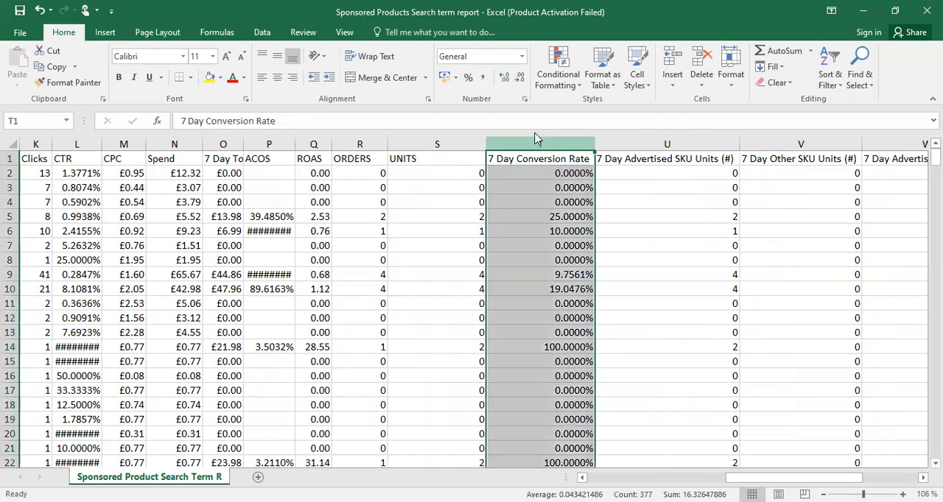
right_click(571, 248)
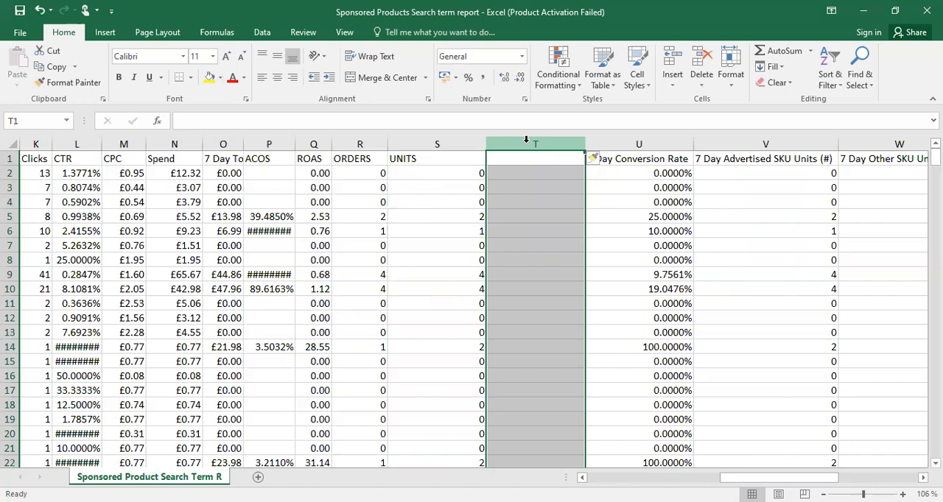
key("ctrl+z")
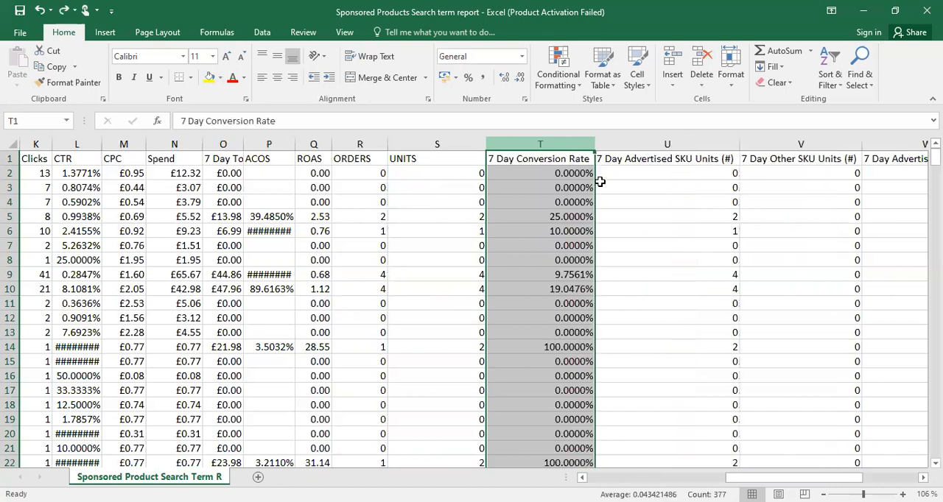
left_click(517, 160)
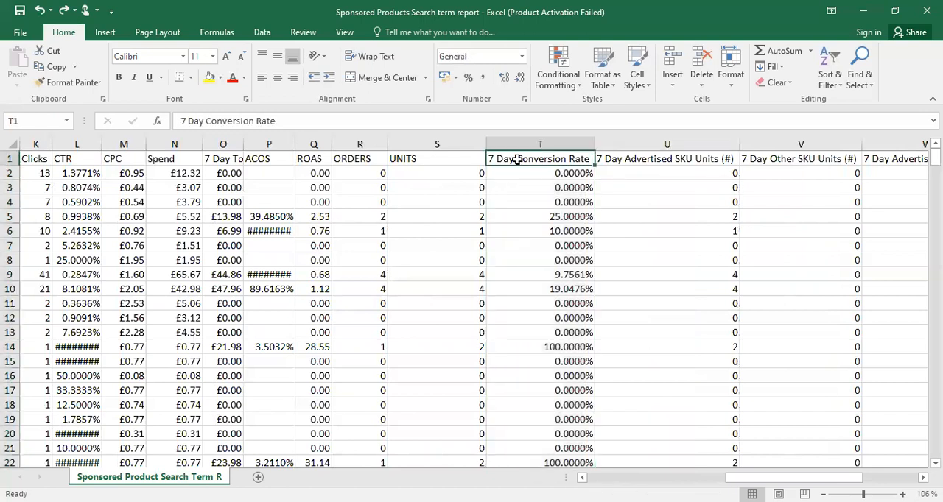
Rename the 7 Day Conversion Rate header in T1 to CVR
double_click(518, 160)
type("CVR")
left_click(490, 231)
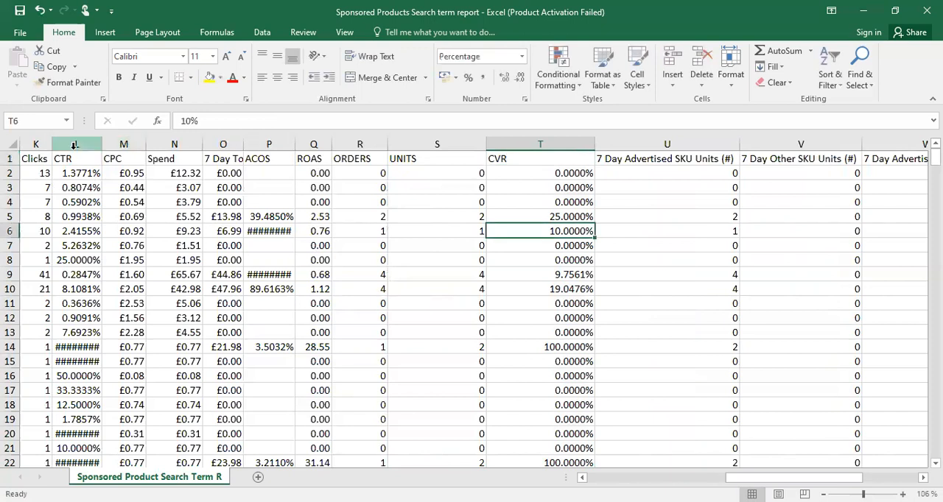
Move the CTR and CPC columns to just after ORDERS, and the UNITS column to between ACOS and ROAS
left_click_drag(77, 144, 129, 143)
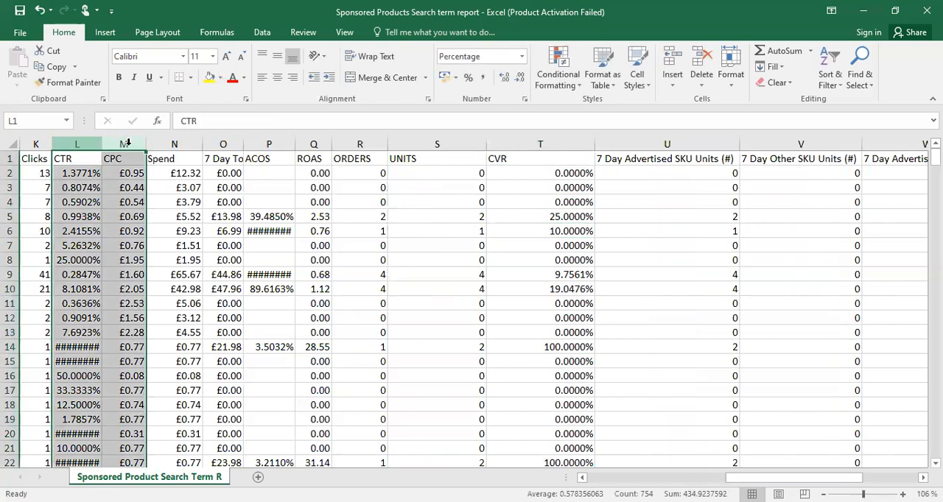
right_click(128, 144)
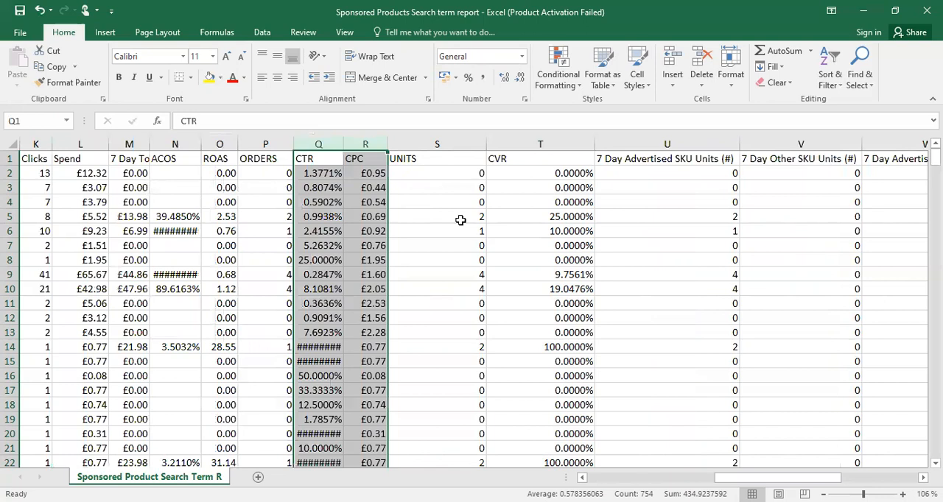
left_click(427, 144)
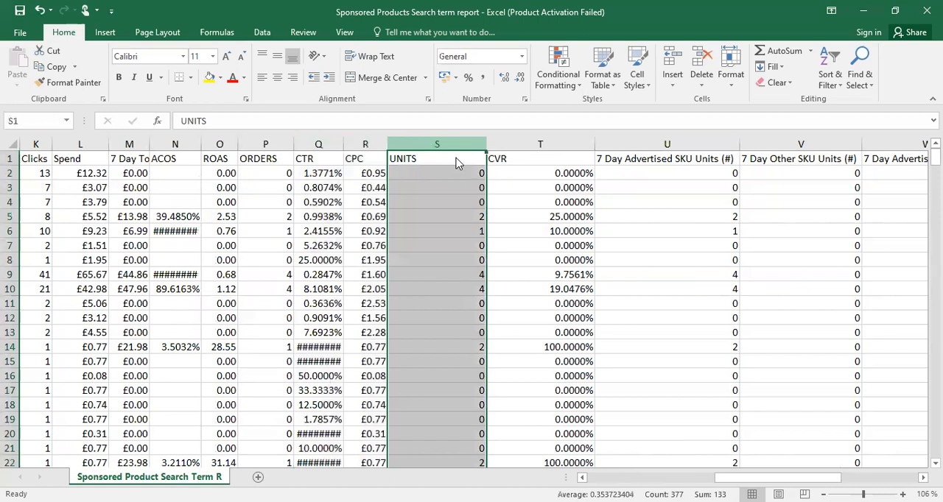
right_click(431, 151)
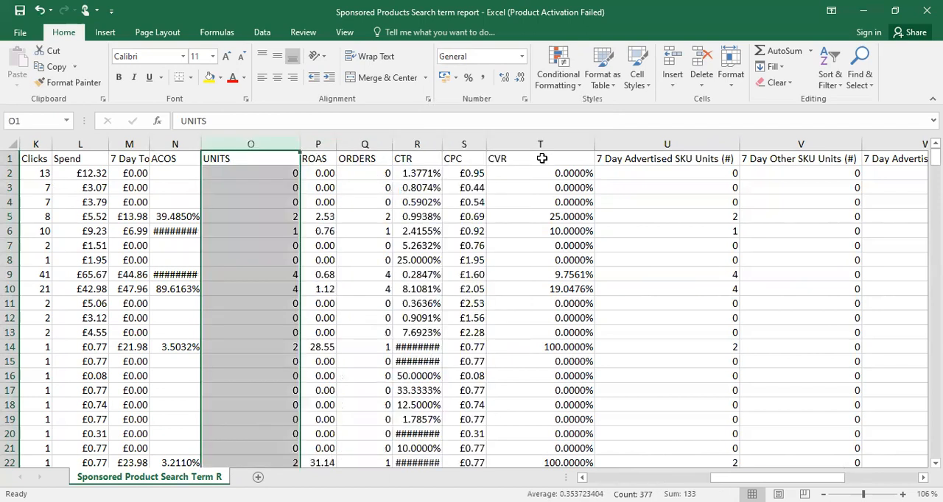
left_click(317, 162)
key("Right")
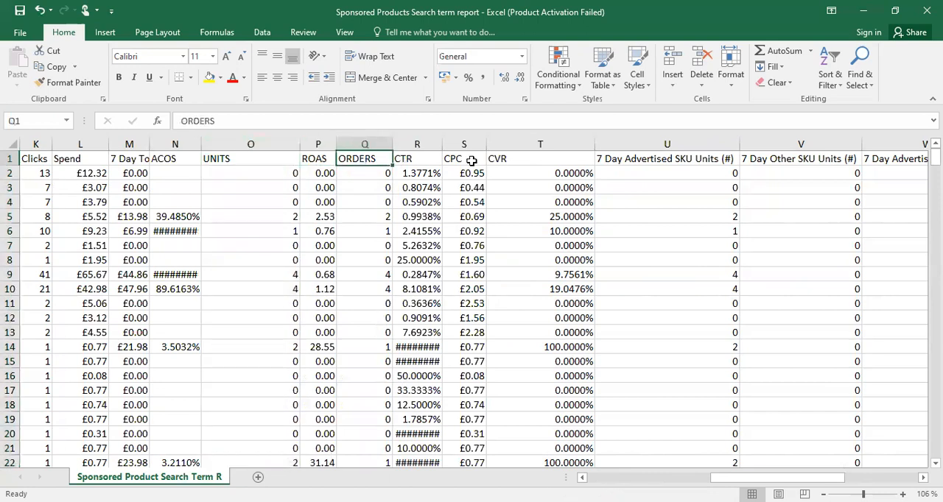
key("Right")
key("Right")
key("Right")
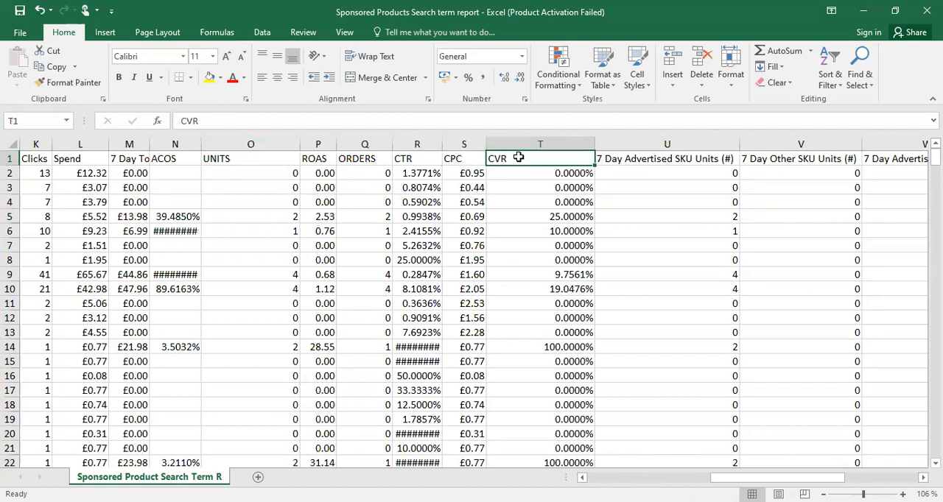
Insert an empty column before 7 Day Advertised SKU Units and title it CLICK/ORDER in U1
left_click(665, 143)
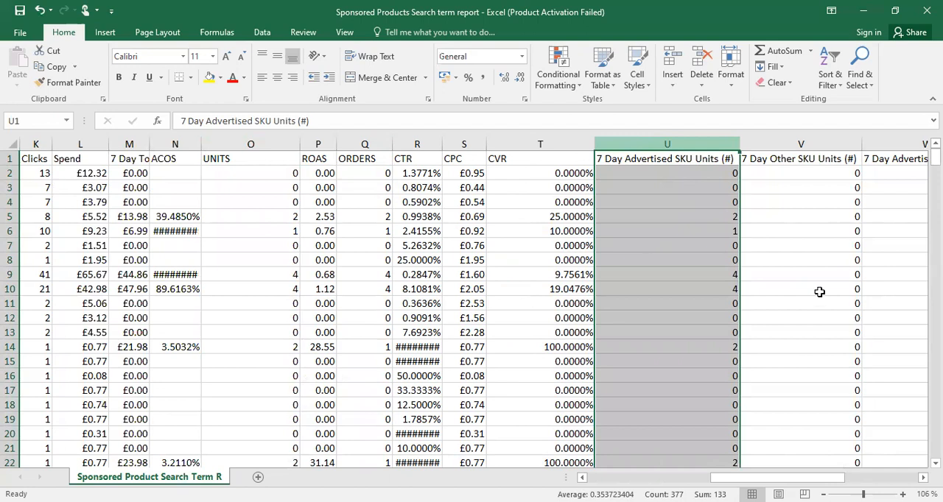
left_click(691, 145)
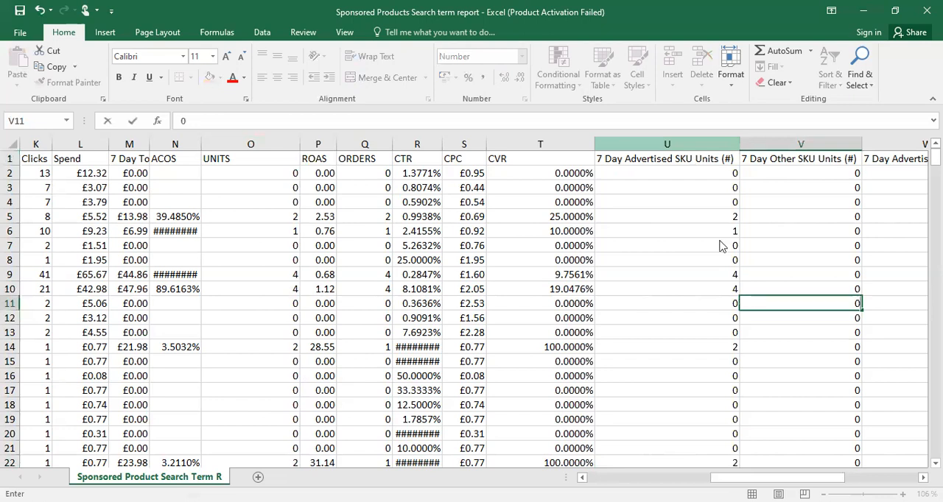
left_click(621, 158)
type("CLIC")
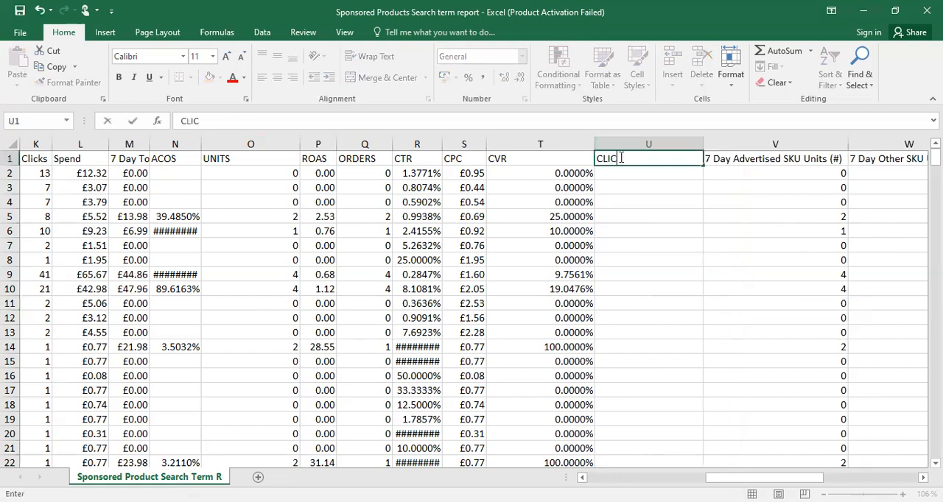
type("K/ORDER")
left_click(634, 201)
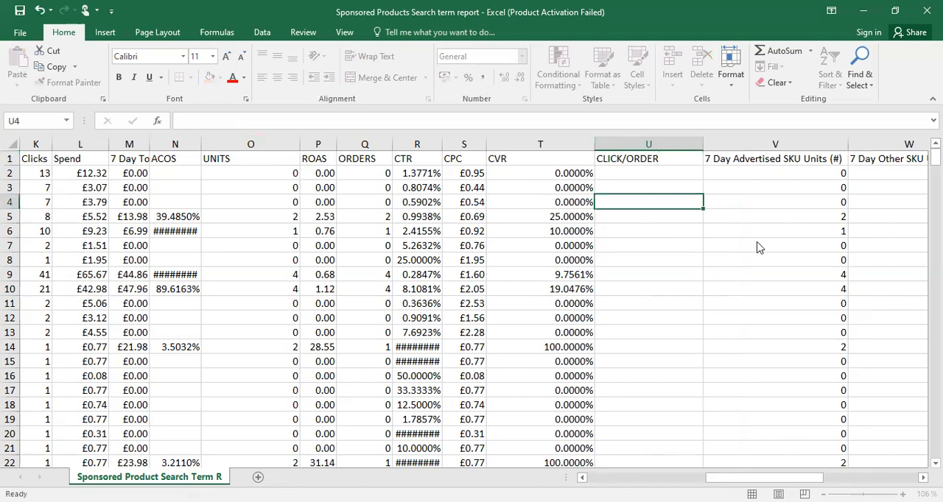
Insert another column after CLICK/ORDER, title it CPA in V1, and narrow both new columns
left_click(736, 159)
type("CP")
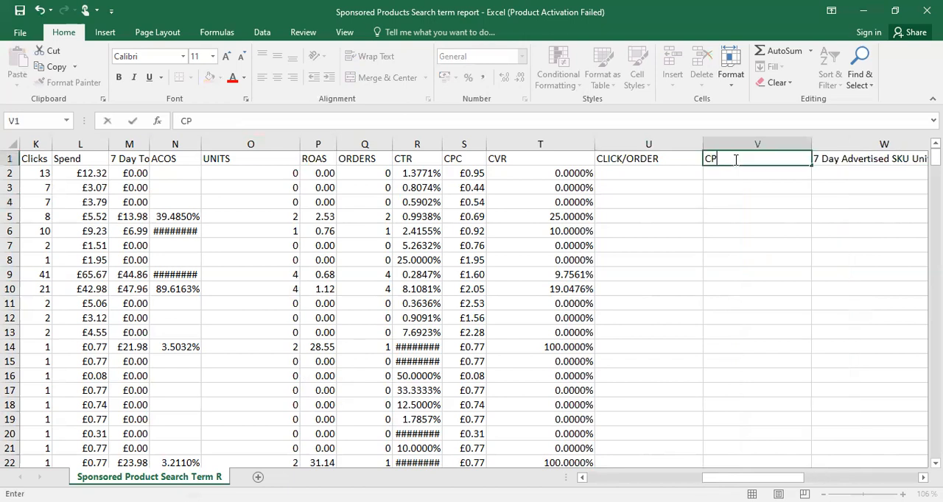
type("A")
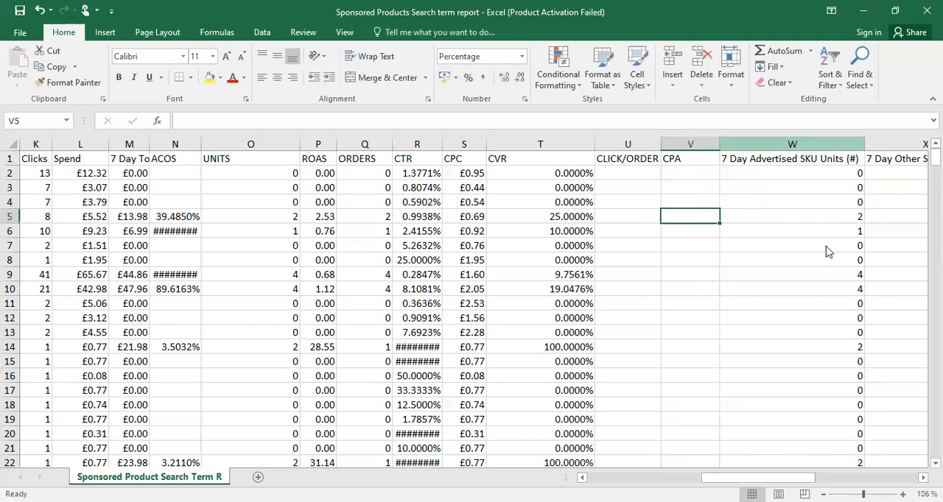
Insert an empty column after CPA and title it MAX CPA in W1
right_click(798, 145)
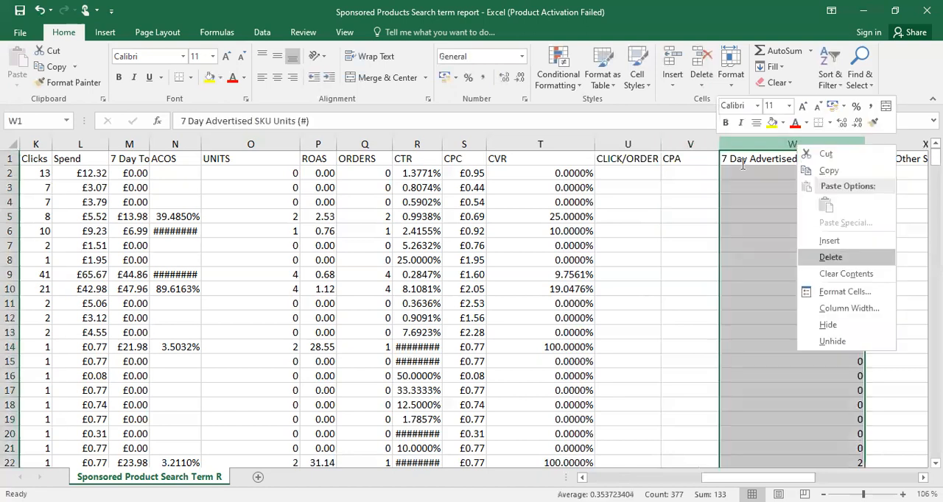
type("iMAX CPA")
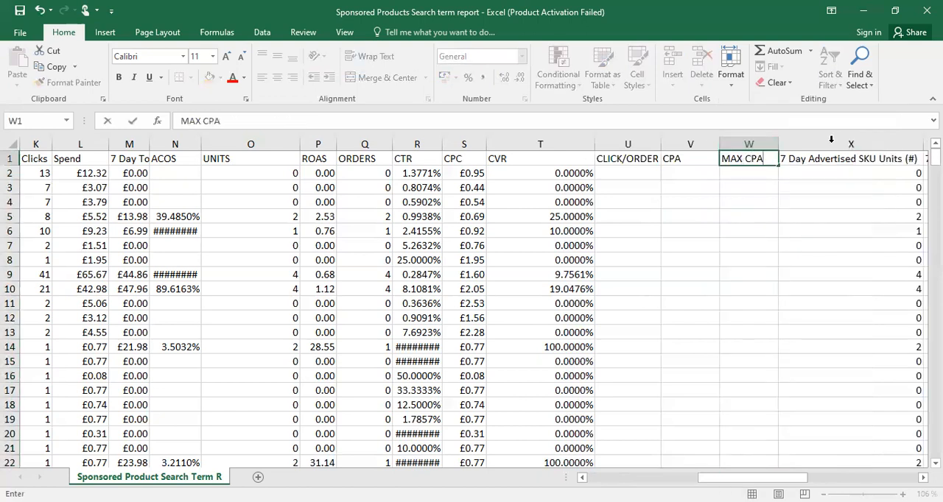
key("Down")
key("Down")
key("Down")
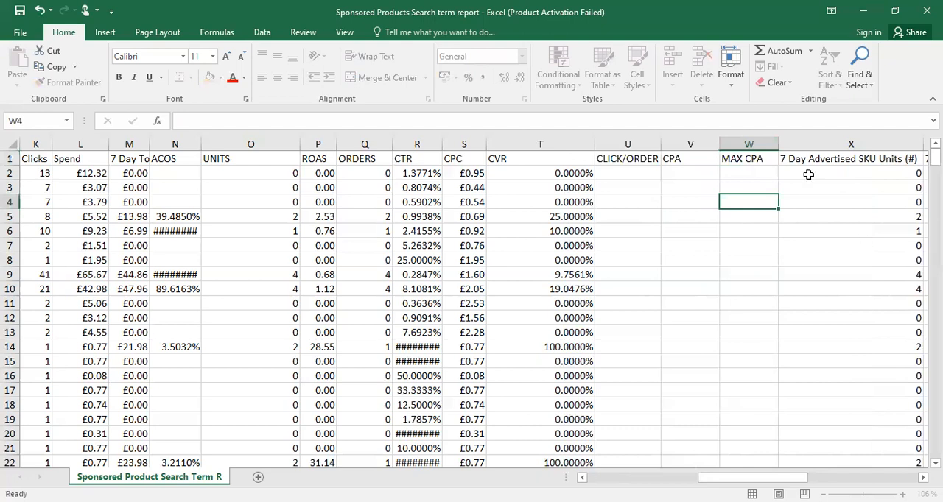
Insert an empty column after MAX CPA and title it BIDDING in X1
double_click(804, 160)
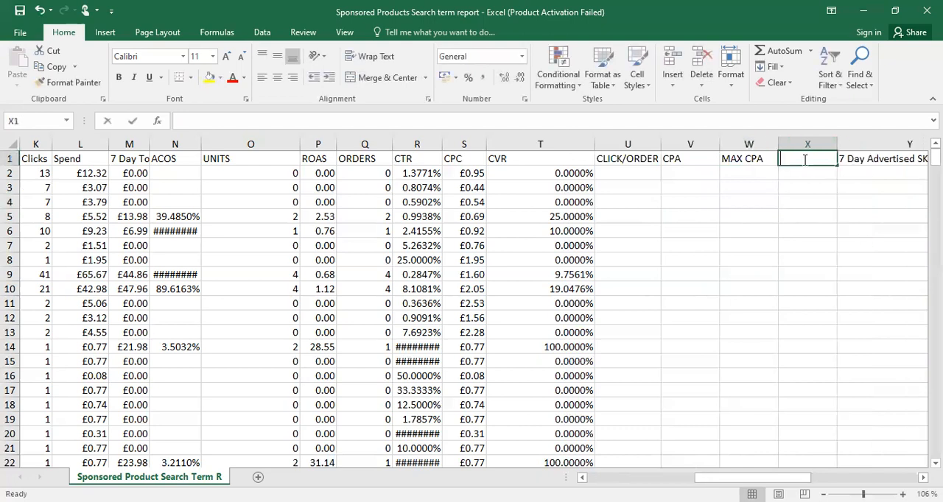
type("BIDDING")
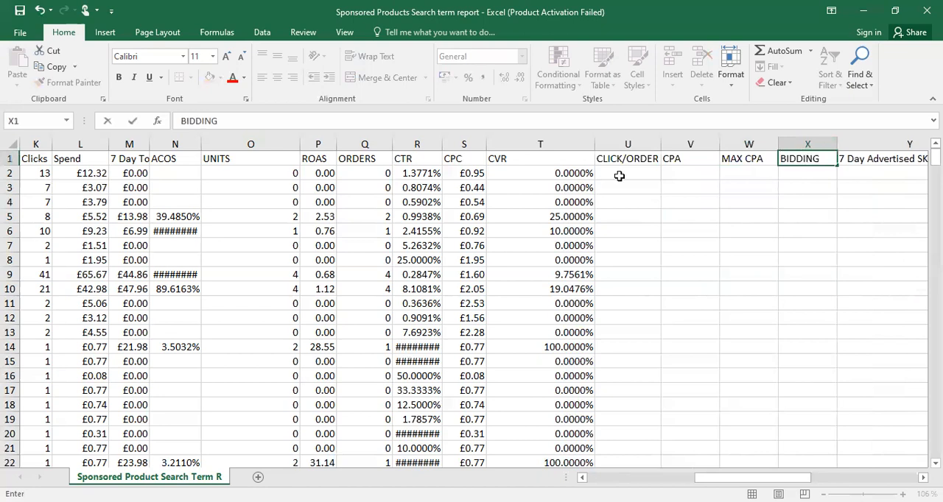
left_click(748, 245)
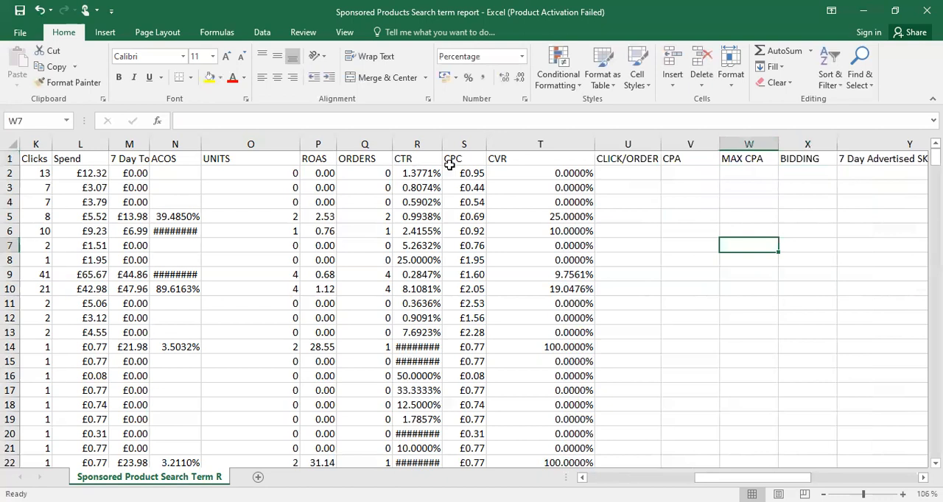
Enter =K2/Q2 in U2 to divide clicks by orders, and fill the formula down the CLICK/ORDER column
left_click(435, 160)
left_click(512, 158)
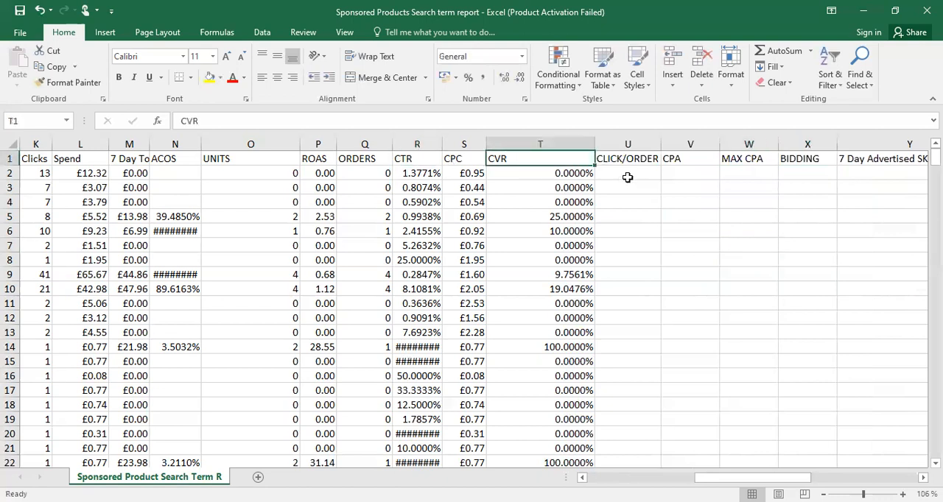
key("Right")
left_click(626, 176)
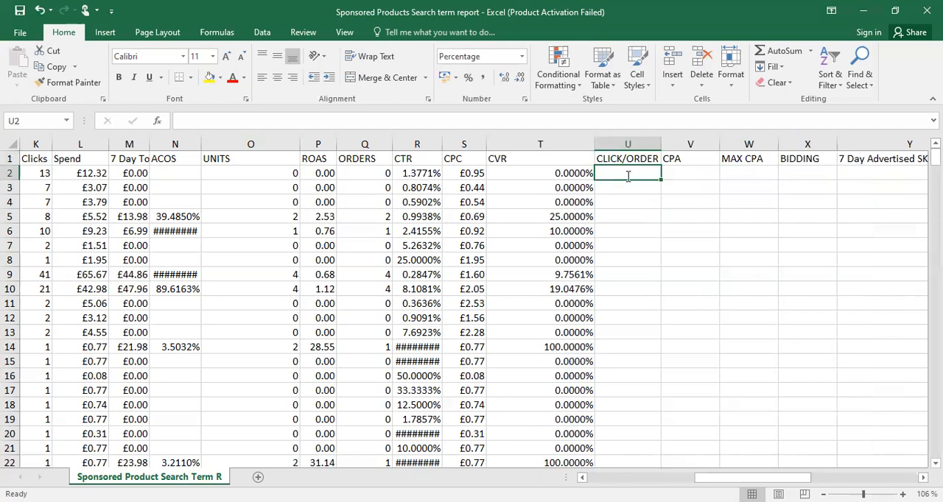
type("=")
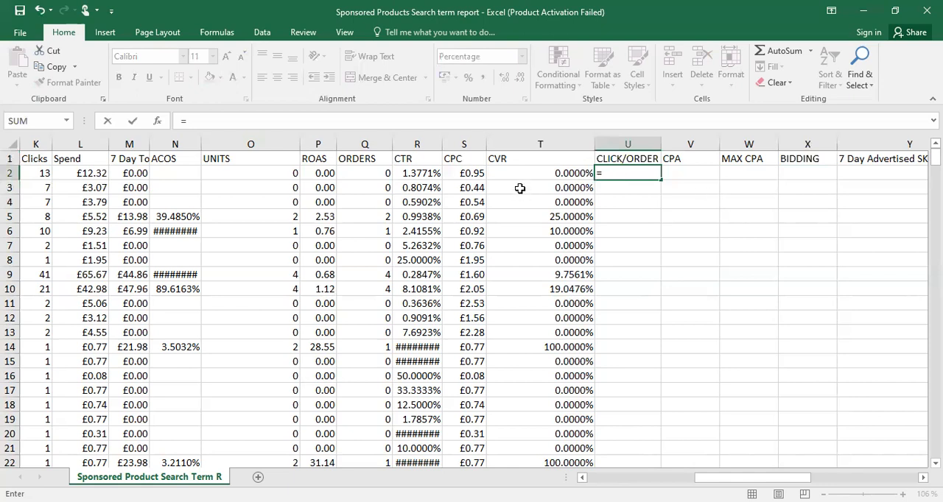
left_click(35, 175)
type("/")
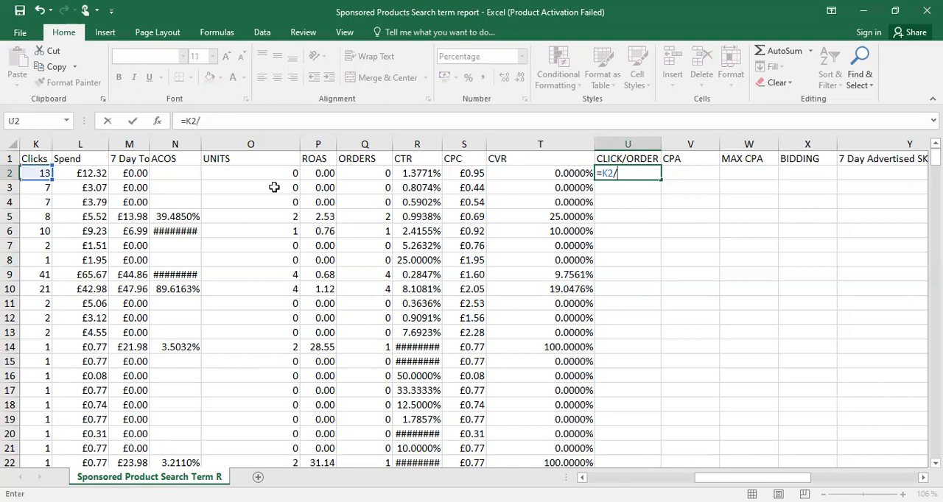
left_click(366, 173)
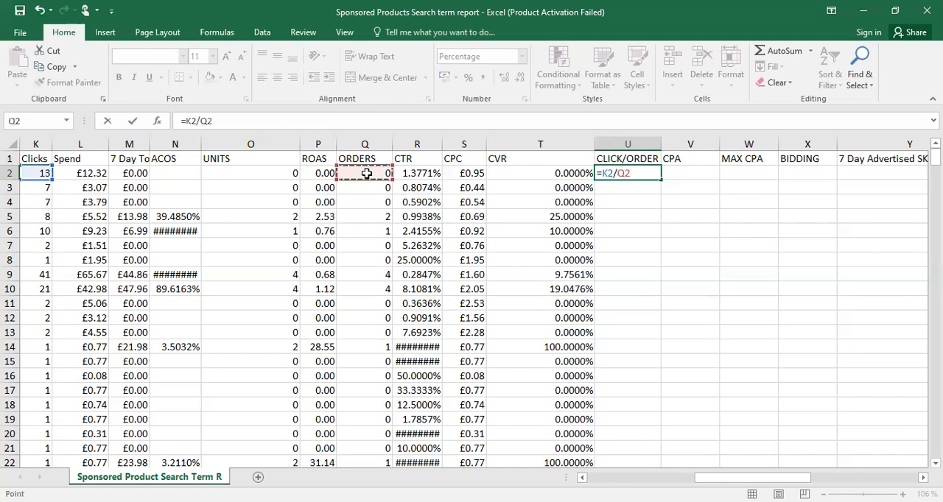
key("Return")
left_click(652, 177)
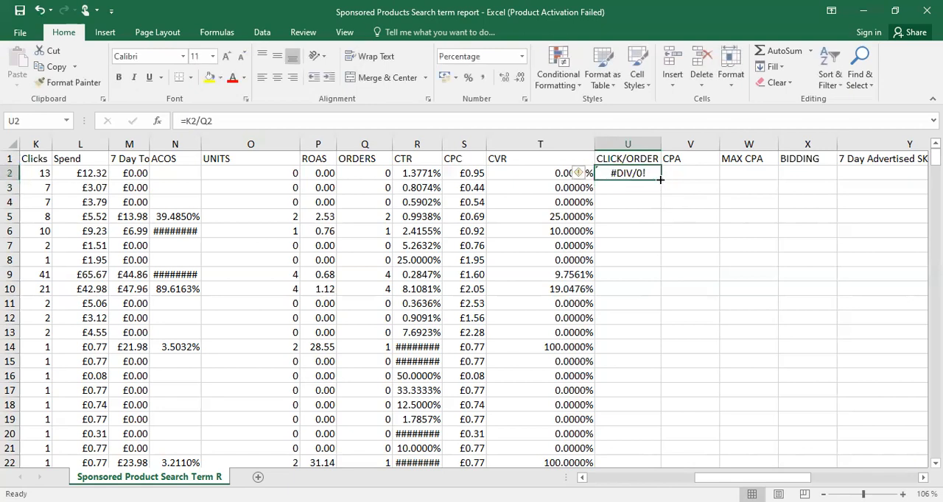
double_click(661, 179)
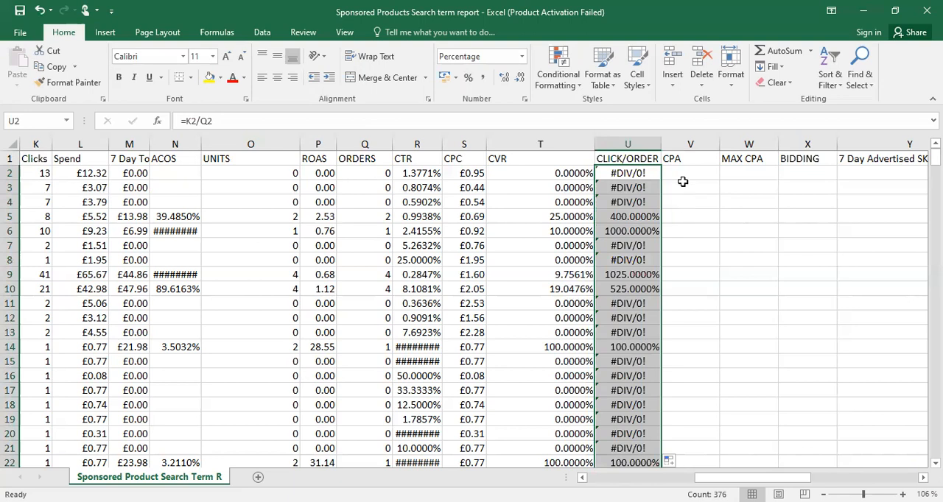
Enter =U2*S2 in V2 to multiply clicks per order by CPC, and fill the formula down the CPA column
left_click(680, 173)
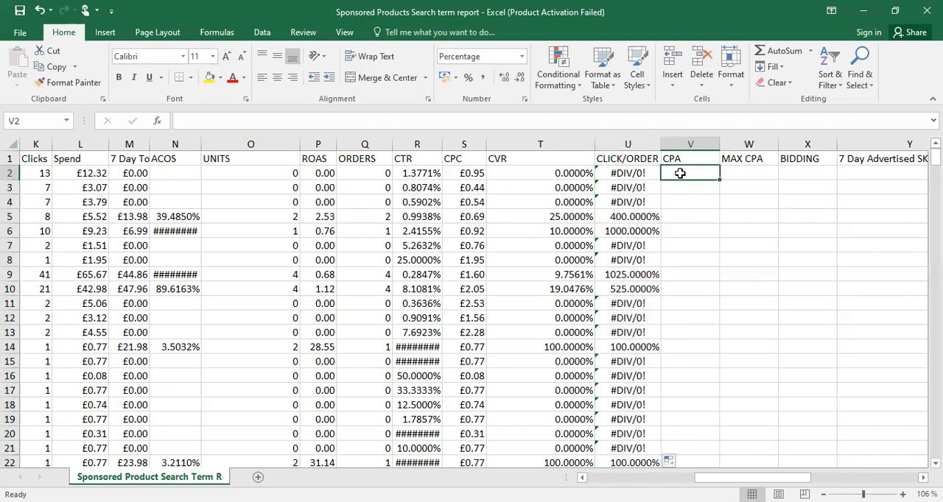
type("=")
left_click(624, 173)
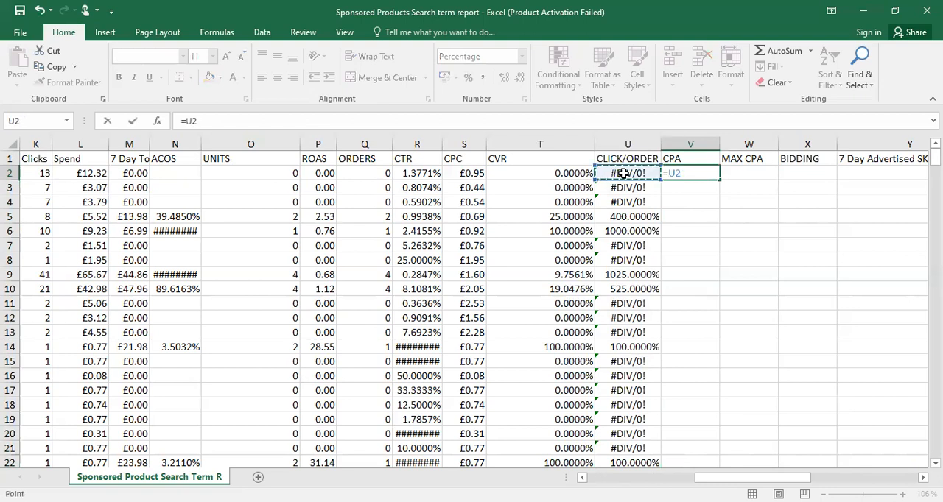
type("*")
left_click(462, 175)
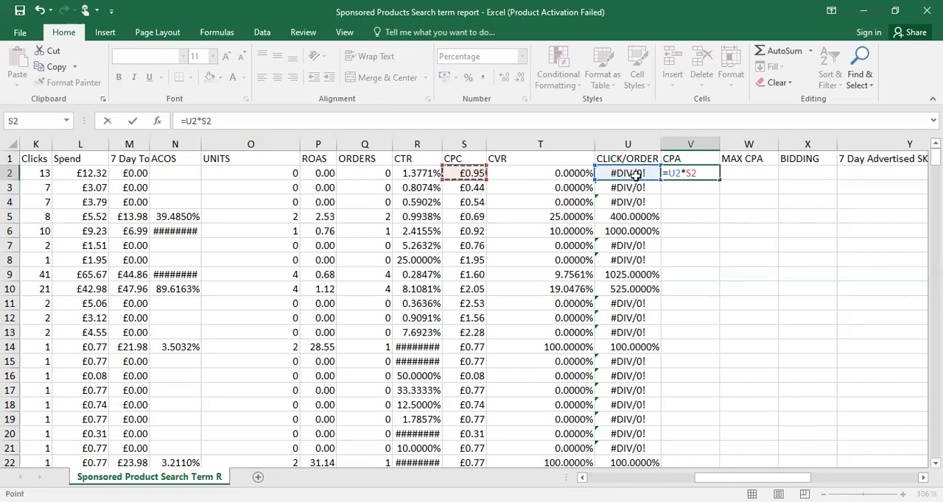
key("Return")
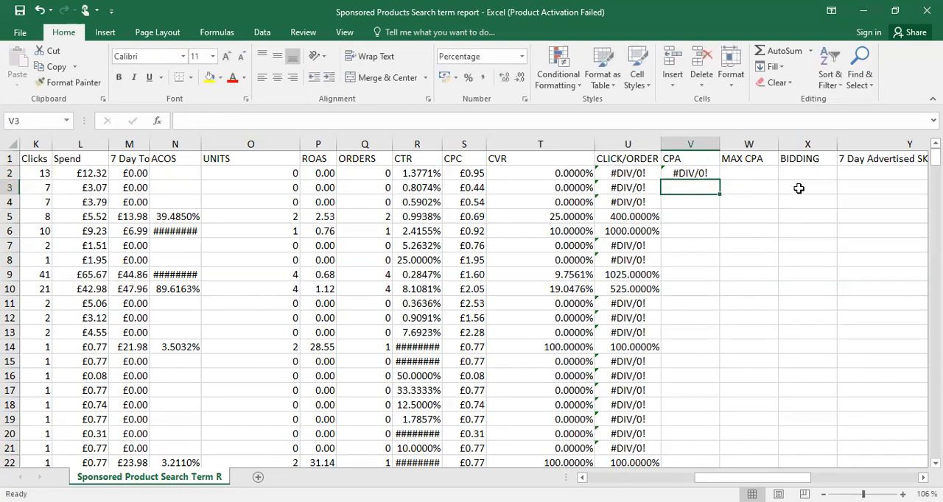
left_click(707, 173)
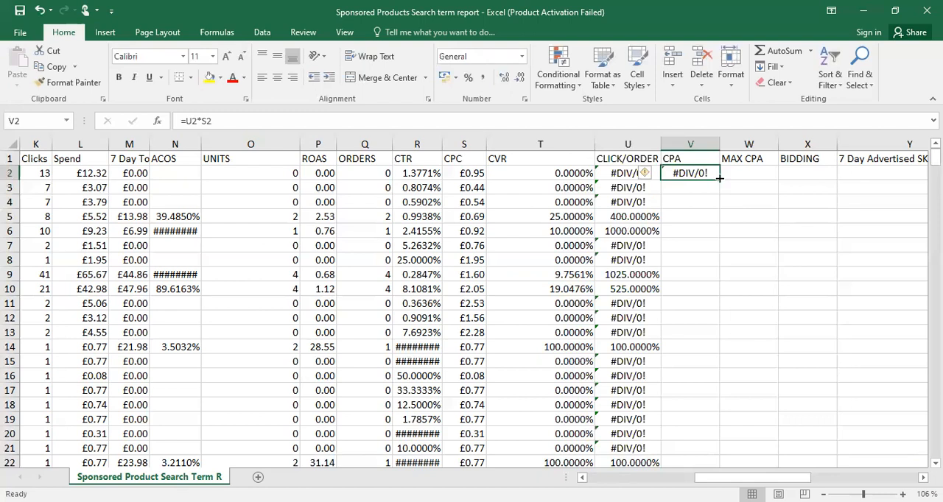
double_click(720, 178)
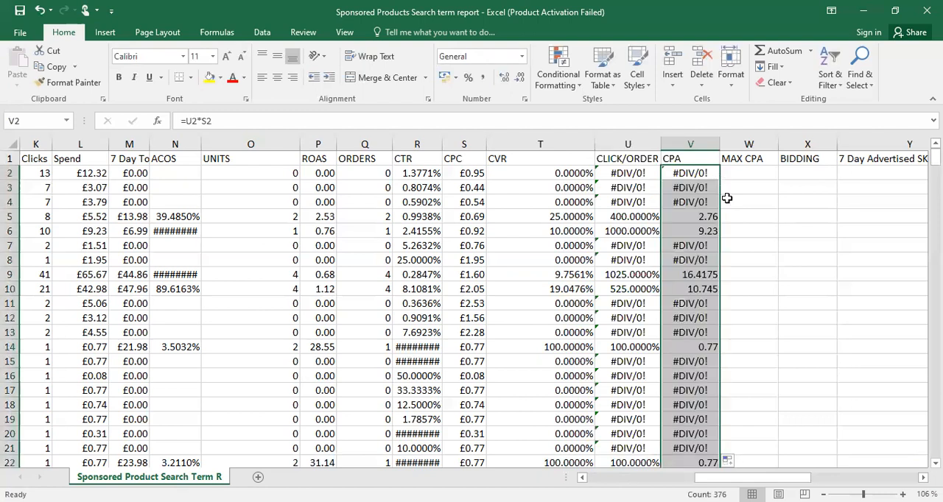
left_click(735, 233)
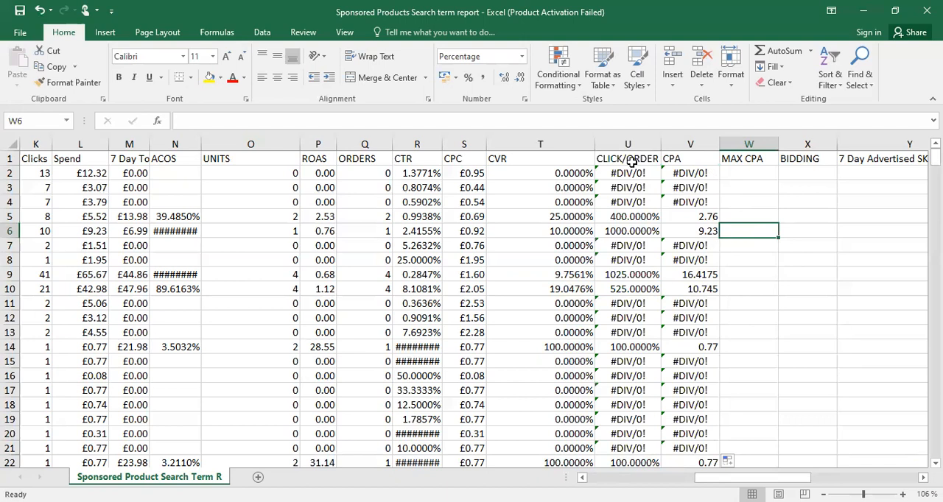
Change the number format of the whole CLICK/ORDER column from the preset formats
left_click(629, 144)
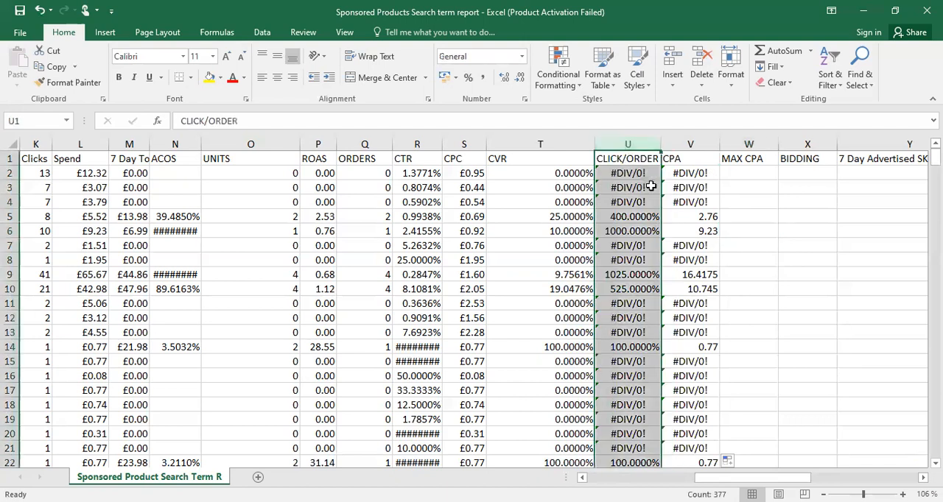
left_click(522, 56)
left_click(501, 109)
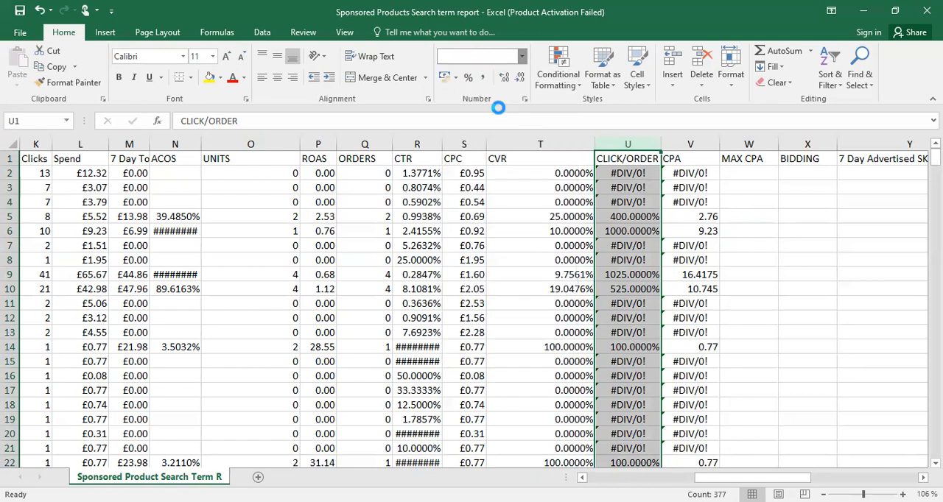
Compare the CLICK/ORDER and CPA values in rows 5 and 6 and check their formulas
left_click(638, 228)
left_click(633, 216)
left_click(644, 233)
left_click(634, 214)
left_click(699, 265)
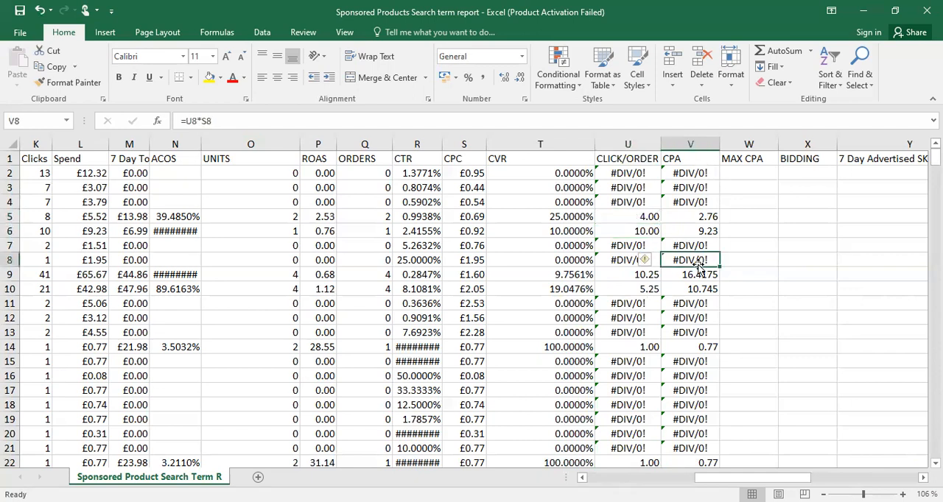
left_click(704, 216)
left_click(706, 231)
left_click(707, 215)
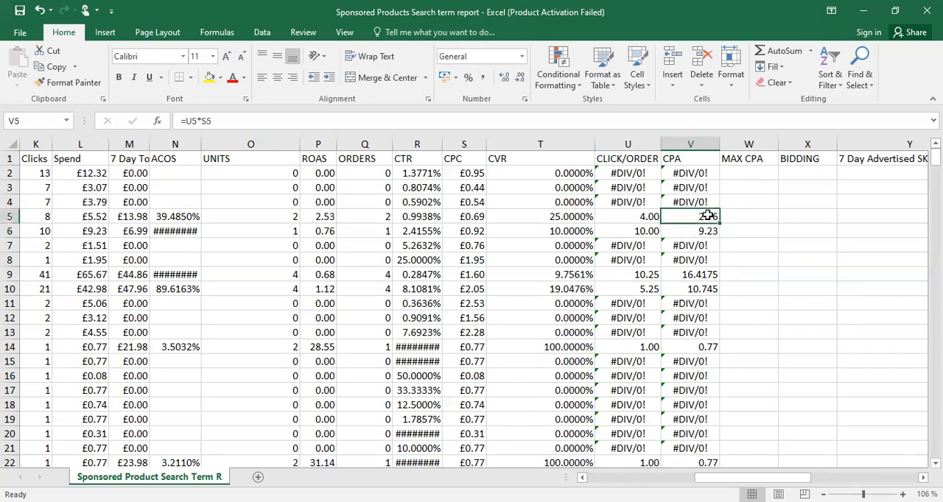
Enter 4% in W2 as the MAX CPA
left_click(754, 173)
type("4")
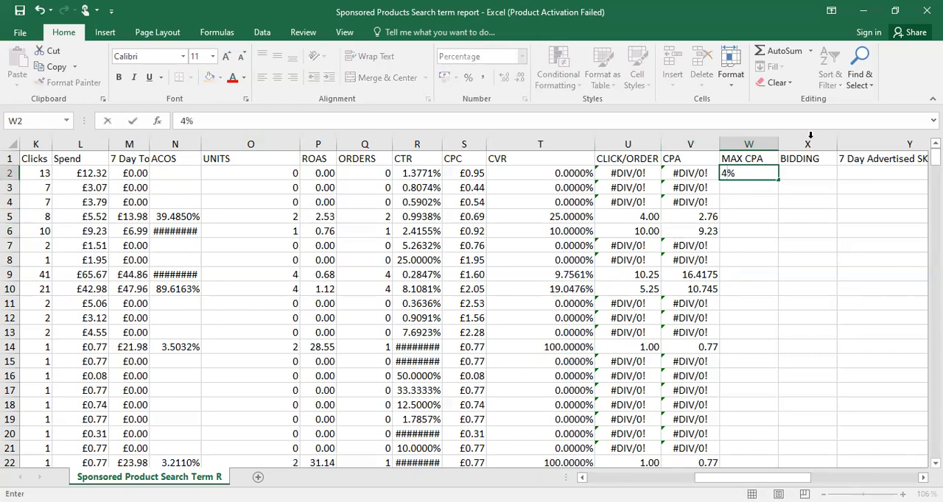
left_click(752, 204)
Format W2 under MAX CPA as Number with two decimal places
left_click(750, 175)
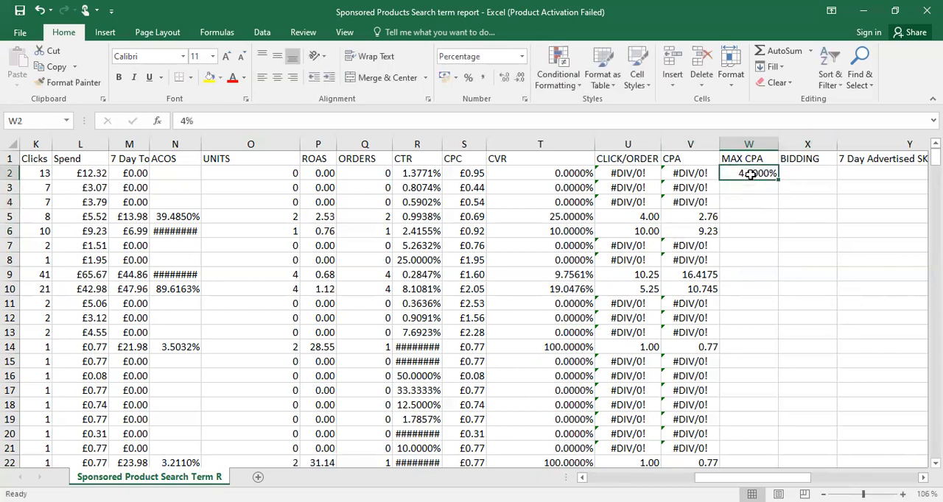
left_click(521, 57)
left_click(489, 111)
left_click(738, 234)
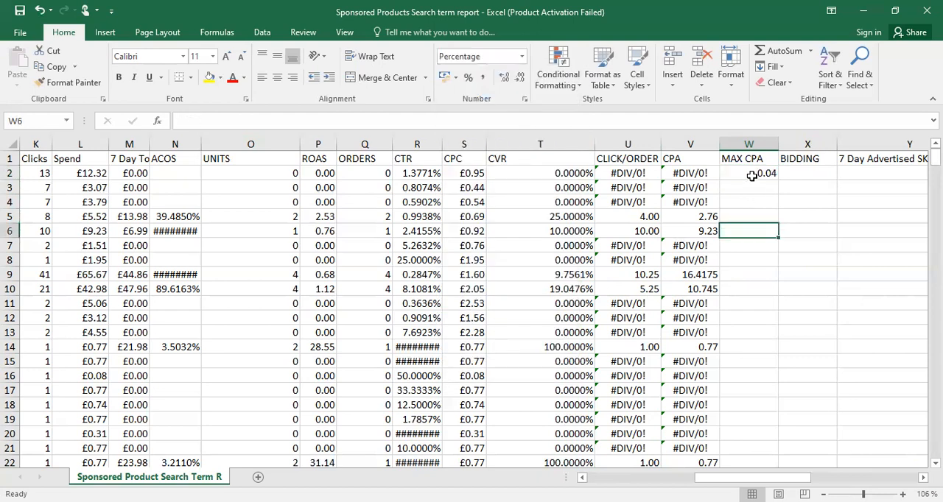
left_click(751, 176)
left_click(504, 81)
left_click(504, 82)
left_click(520, 81)
left_click(520, 81)
left_click(520, 81)
left_click(520, 81)
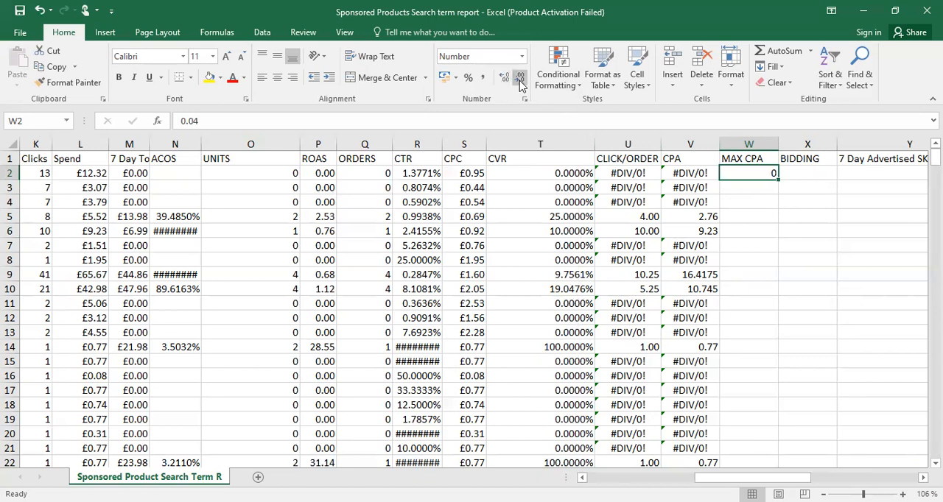
left_click(504, 81)
left_click(505, 81)
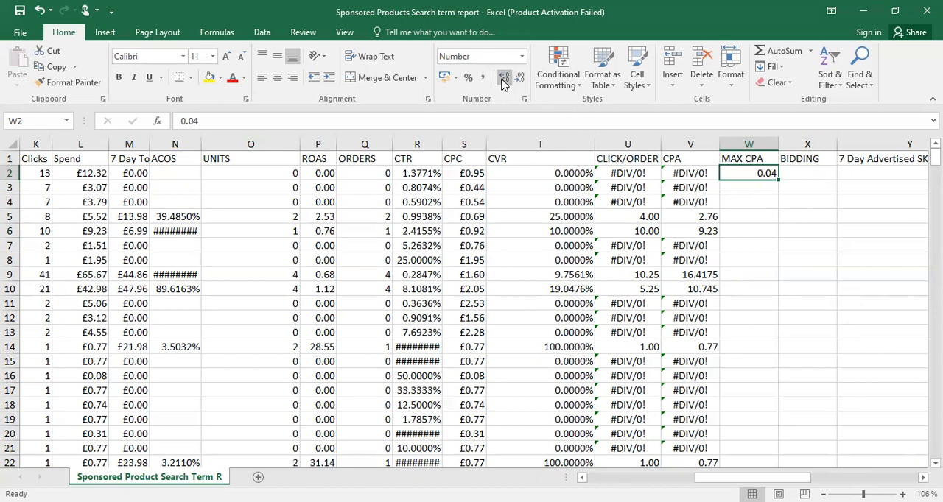
Set W2 to 4 and fill the value down the MAX CPA column
type("4")
key("Return")
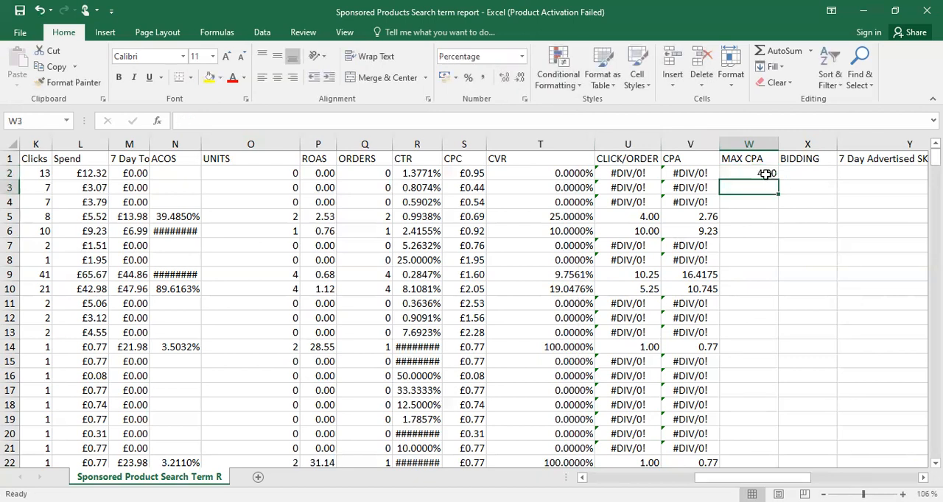
left_click(771, 176)
double_click(781, 183)
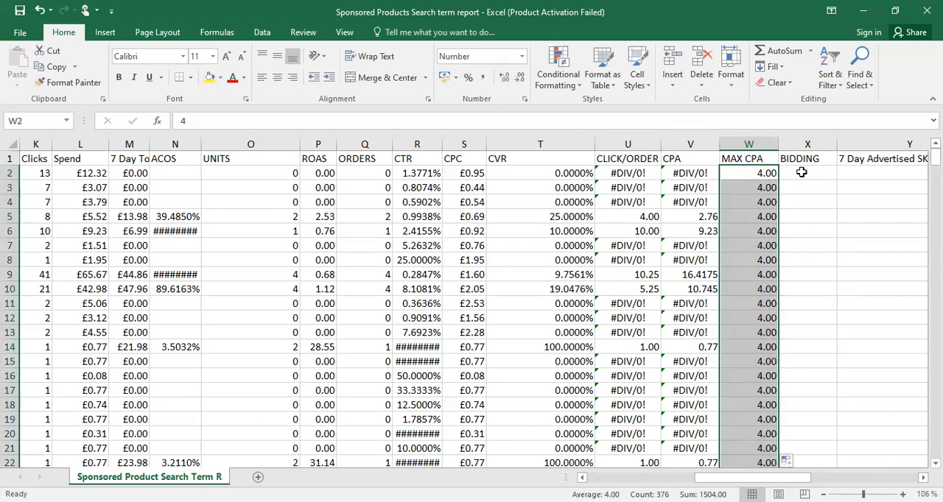
Enter =W2/U2 in X2 to divide MAX CPA by clicks per order, and fill the formula down the BIDDING column
left_click(801, 172)
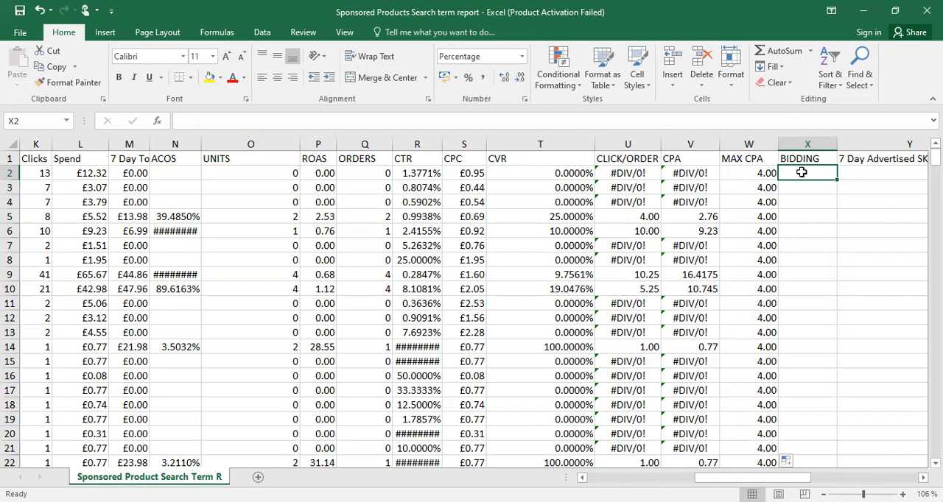
type("=")
left_click(764, 173)
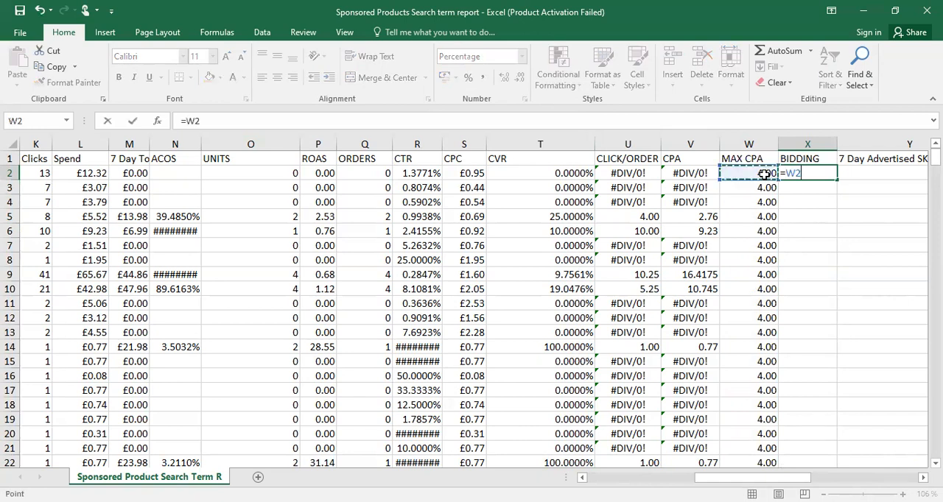
type("/")
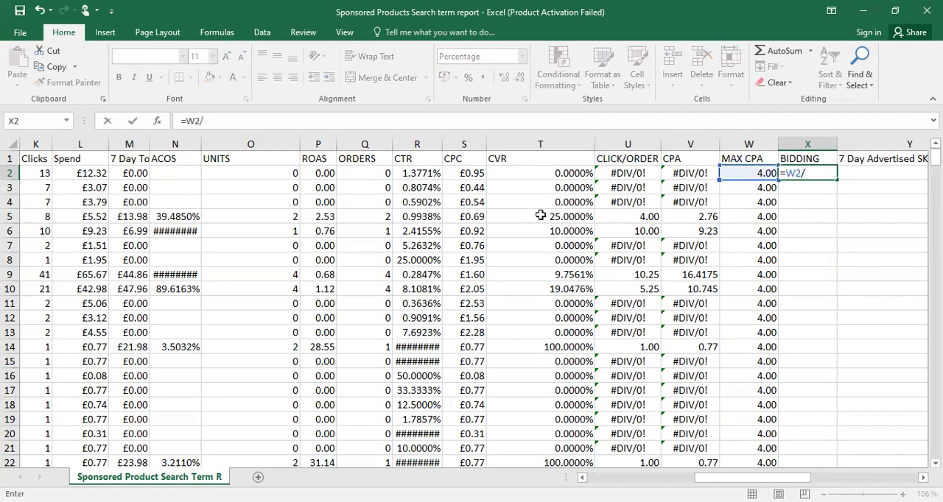
left_click(636, 173)
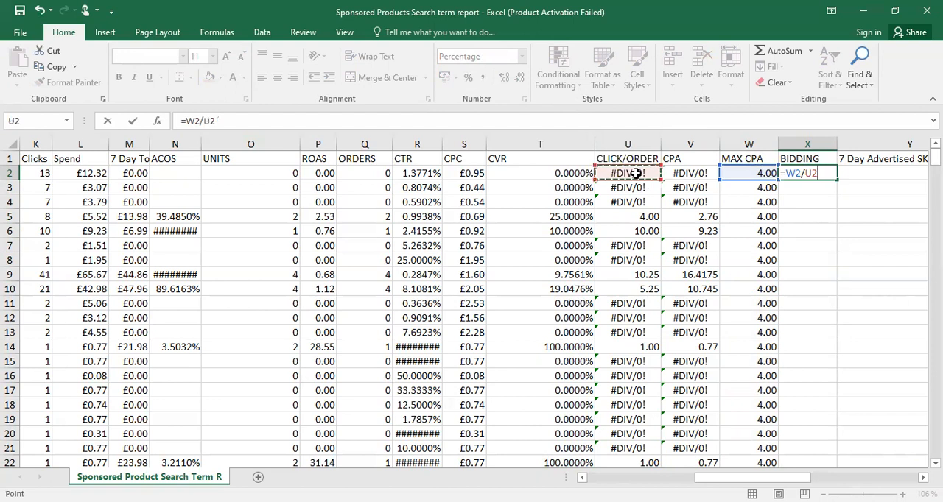
key("Return")
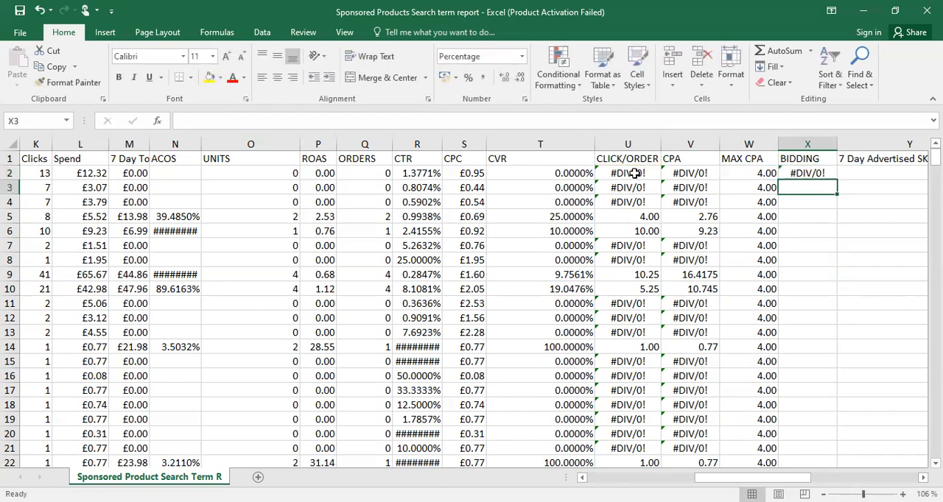
left_click(810, 175)
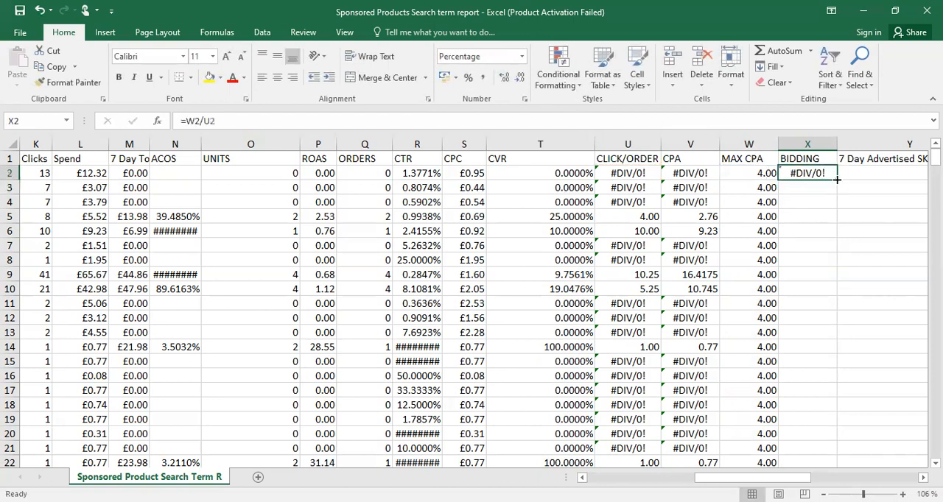
double_click(837, 179)
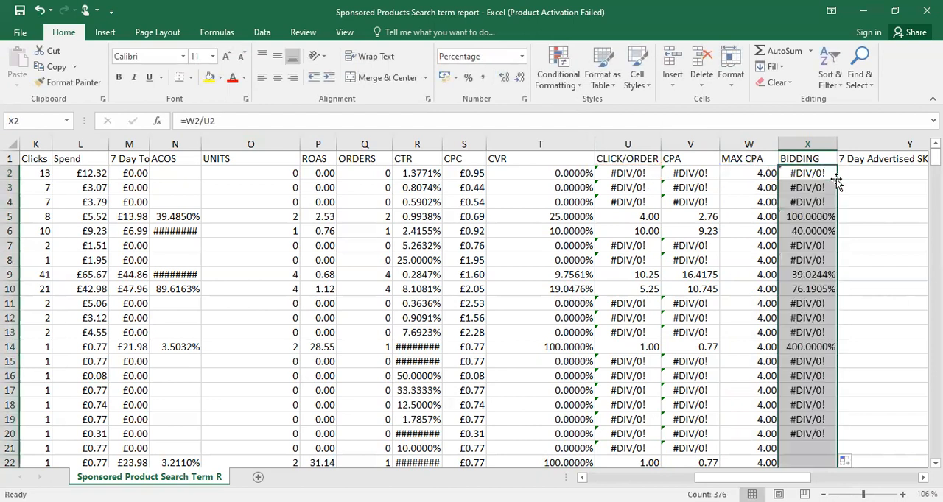
Format the whole BIDDING column as Number
left_click(819, 216)
left_click(797, 146)
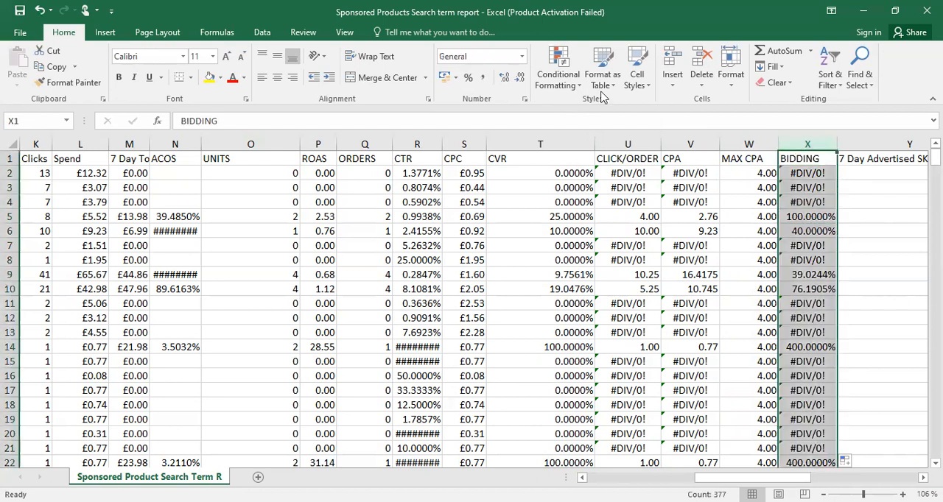
left_click(522, 58)
left_click(489, 100)
left_click(825, 229)
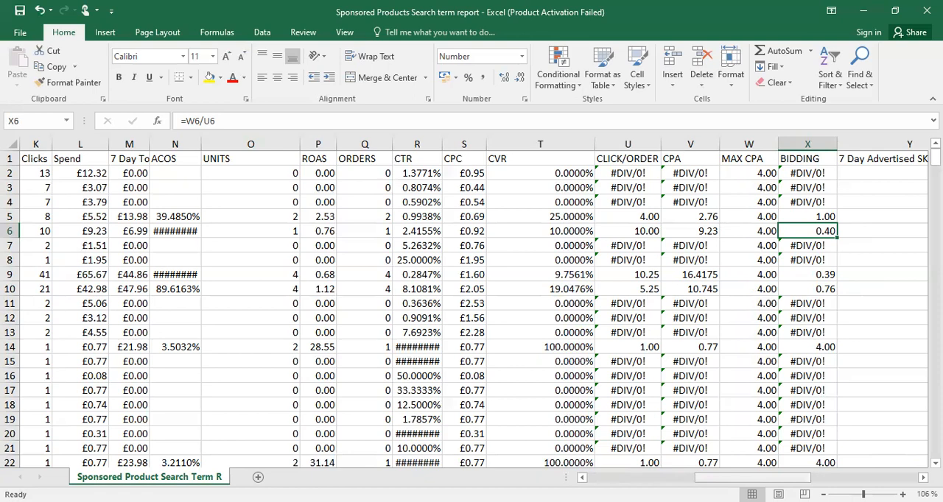
Fill the entire header row with a light blue theme colour
left_click_drag(745, 478, 633, 478)
left_click(11, 159)
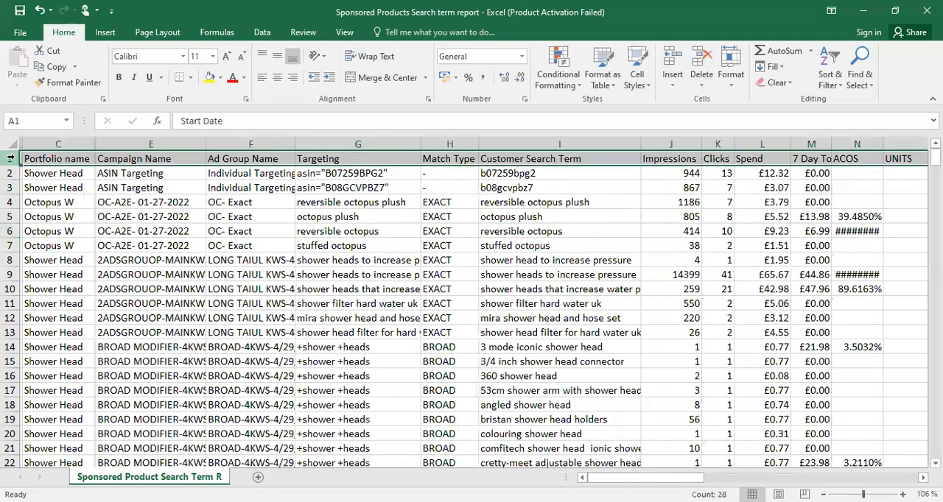
left_click(219, 80)
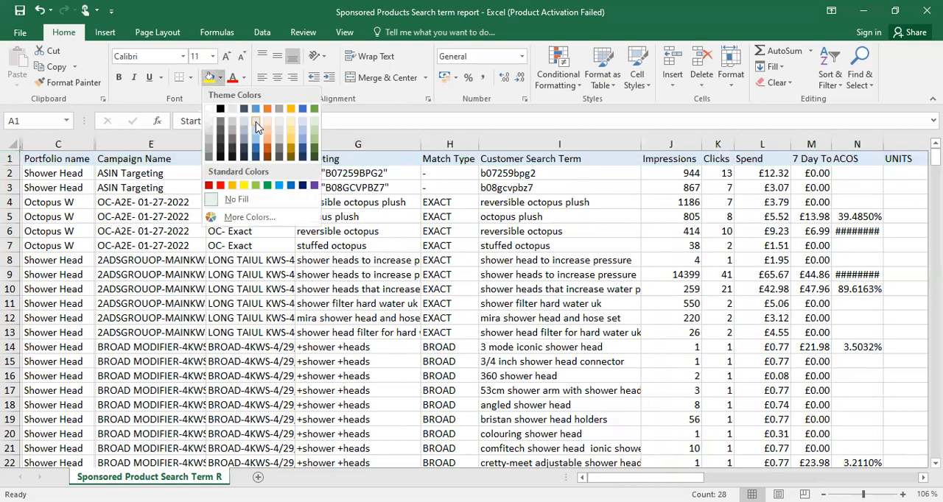
left_click(253, 131)
left_click(667, 318)
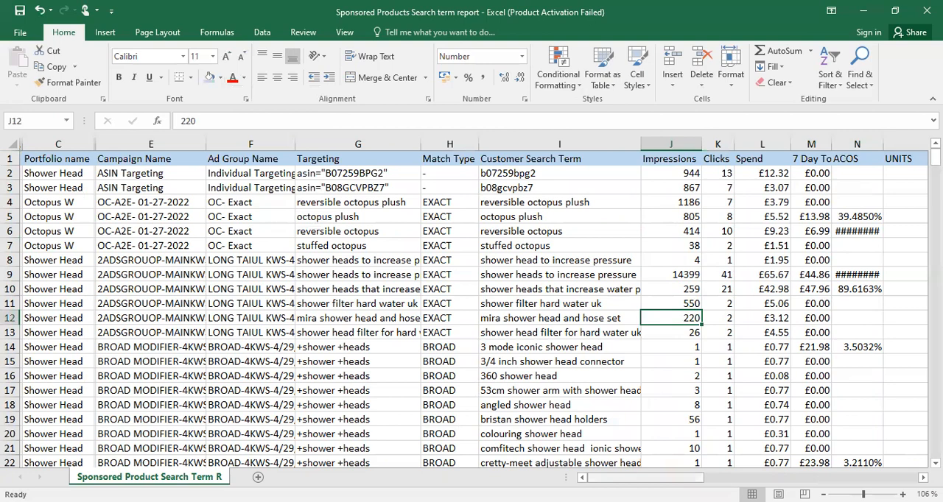
Review the columns along row 2 from Impressions to BIDDING and return to the start of the row
mouse_move(640, 477)
left_mouse_down()
mouse_move(707, 477)
mouse_move(642, 477)
left_mouse_up()
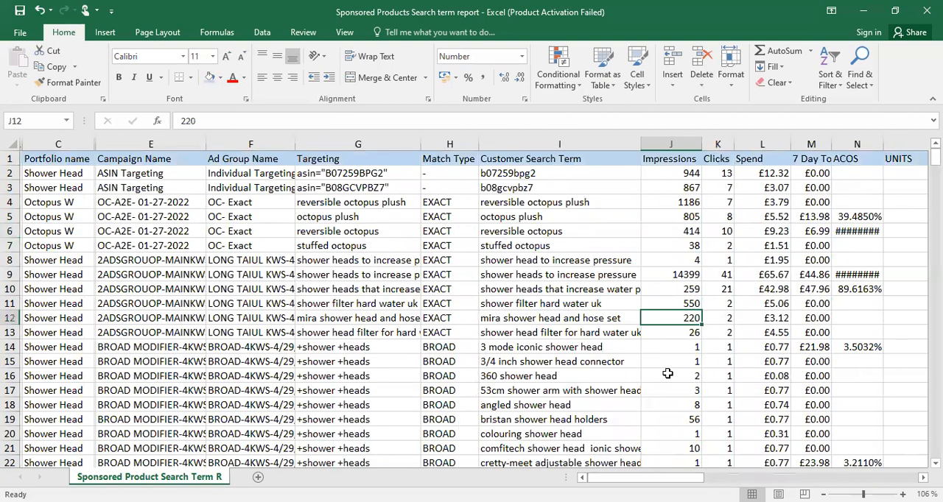
left_click(687, 171)
key("Right")
key("Right")
key("Right")
key("Right")
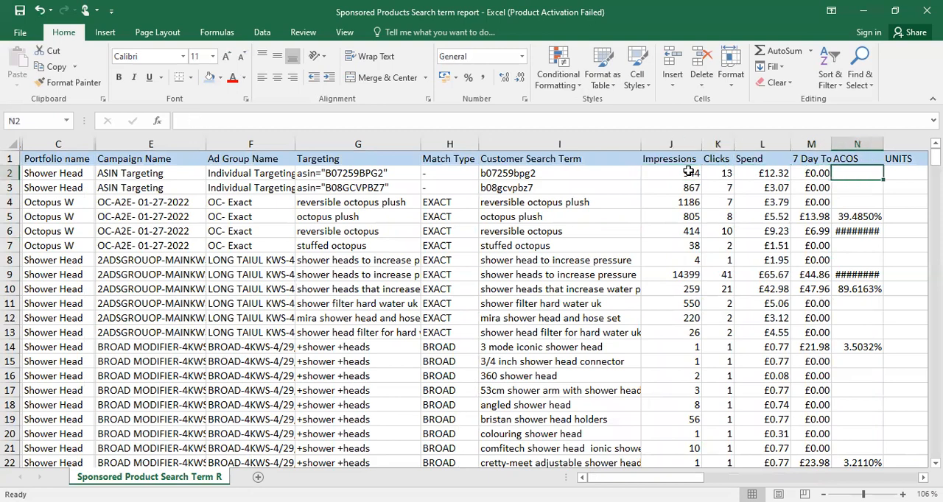
key("Right")
key("Right")
key("Right")
key("Right")
key("Right")
key("Right")
key("Right")
key("Right")
key("Right")
key("Right")
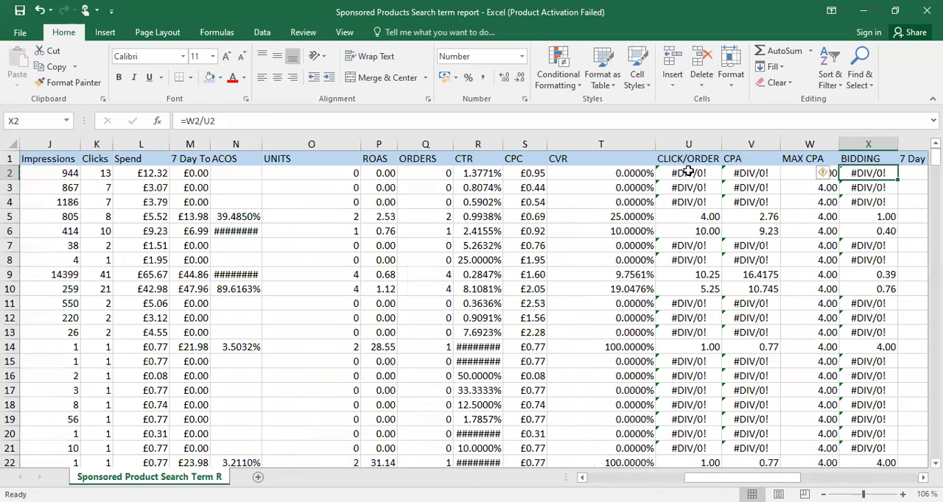
key("Left")
key("Left")
key("Left")
key("Left")
key("Left")
key("Left")
key("Left")
key("Left")
key("Left")
key("Left")
key("Left")
key("Left")
key("Left")
key("Left")
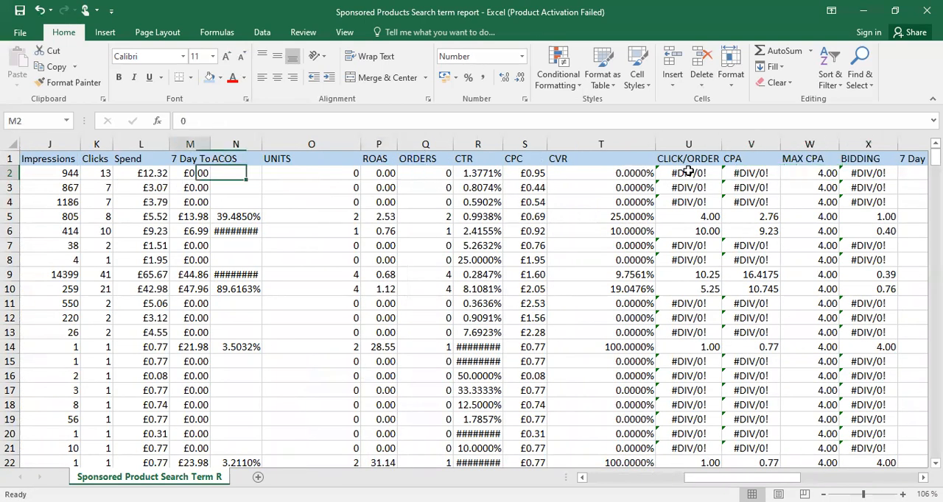
key("Home")
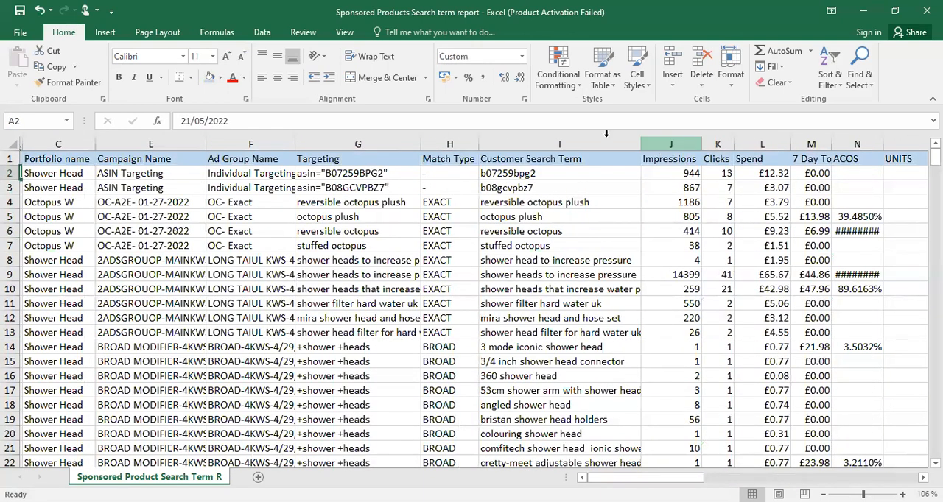
Add filters to the header row
left_click(11, 158)
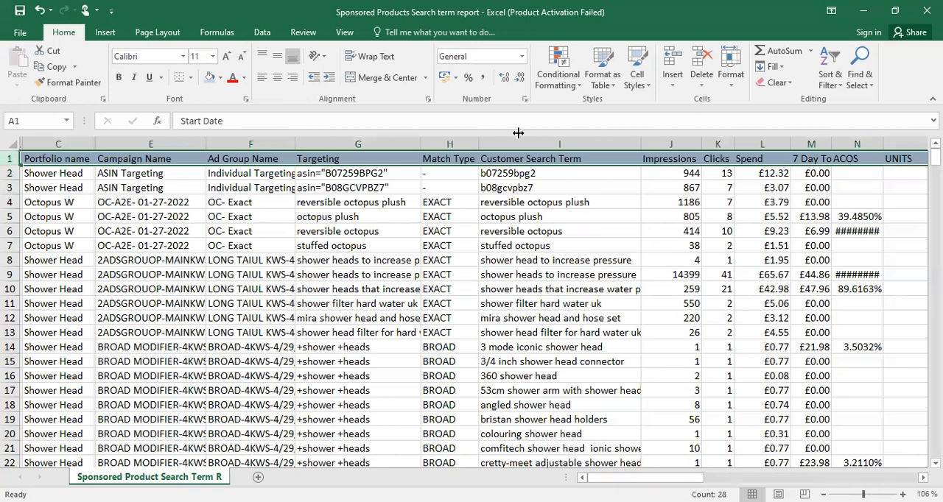
left_click(840, 74)
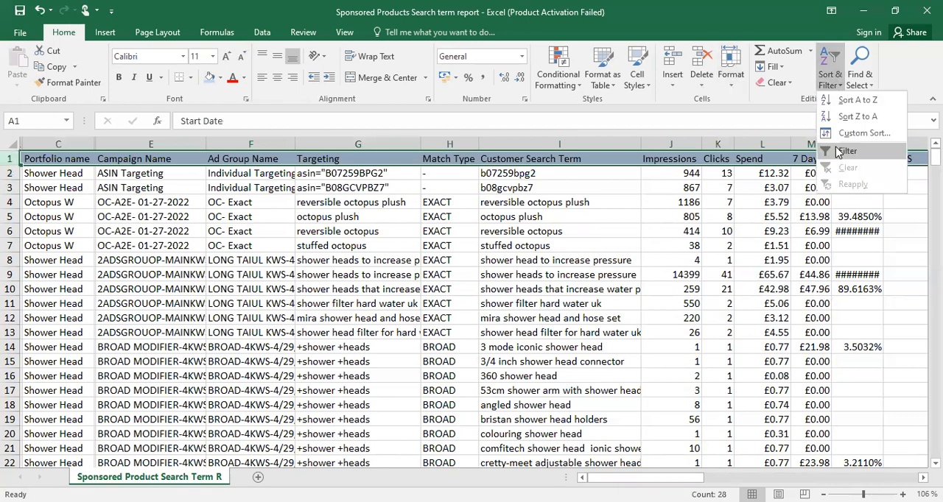
left_click(838, 151)
left_click(275, 233)
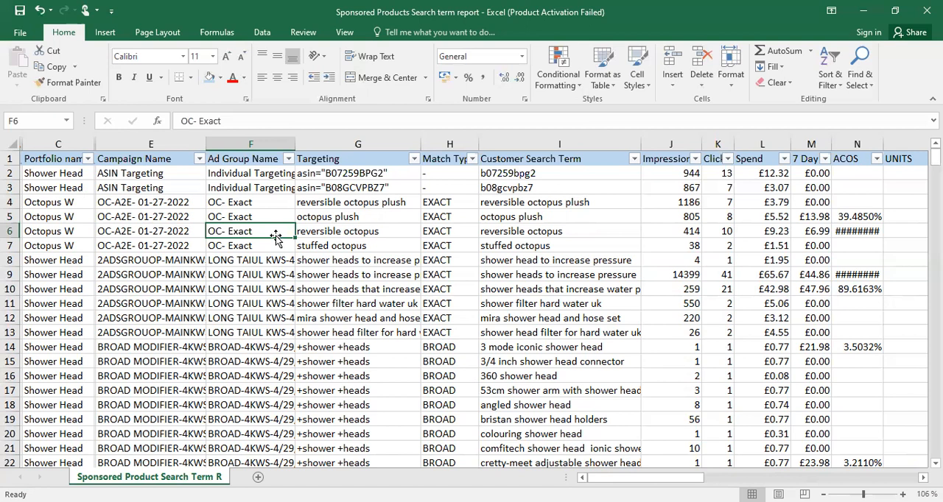
Filter the Portfolio name column to exclude Octopus W and show only Shower Head, and check the remaining rows
left_click(150, 213)
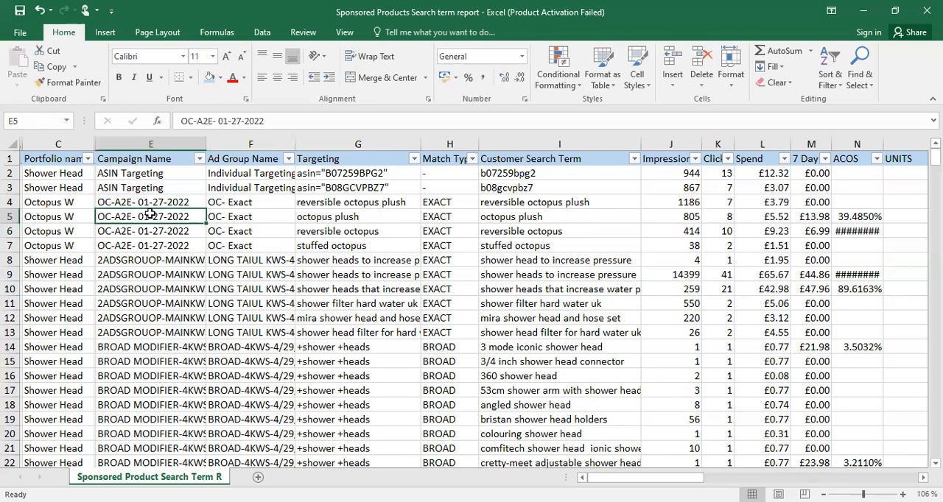
left_click(86, 160)
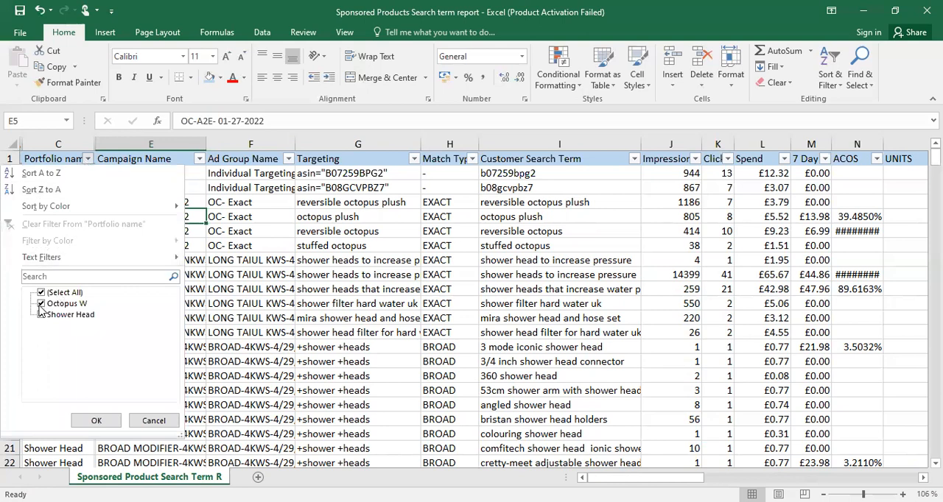
left_click(41, 303)
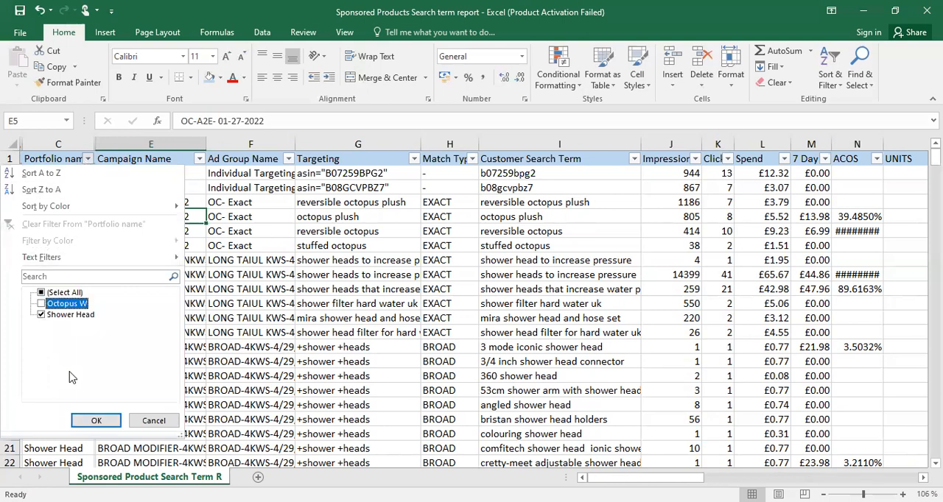
left_click(98, 423)
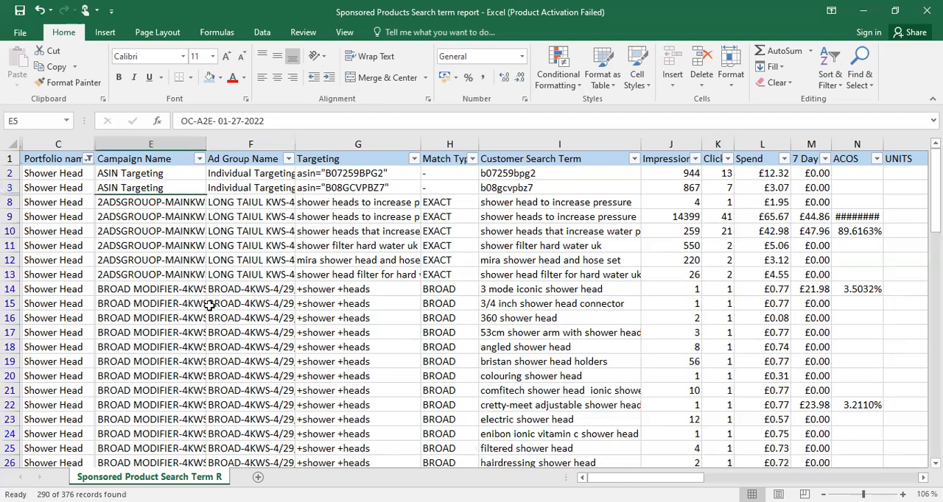
scroll(196, 298, "down", 17)
scroll(197, 298, "up", 18)
Filter the Match Type column to show only BROAD, excluding the dash, EXACT and PHRASE values
left_click(471, 158)
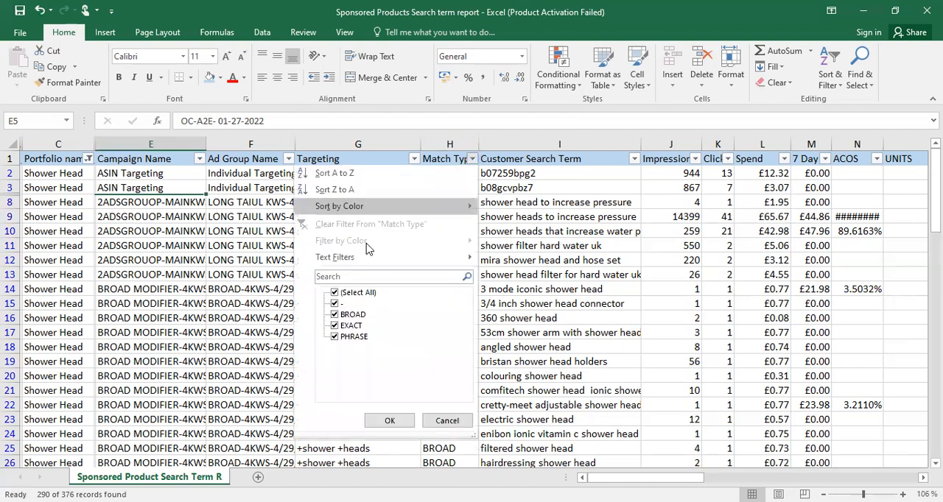
left_click(336, 303)
left_click(334, 337)
left_click(334, 325)
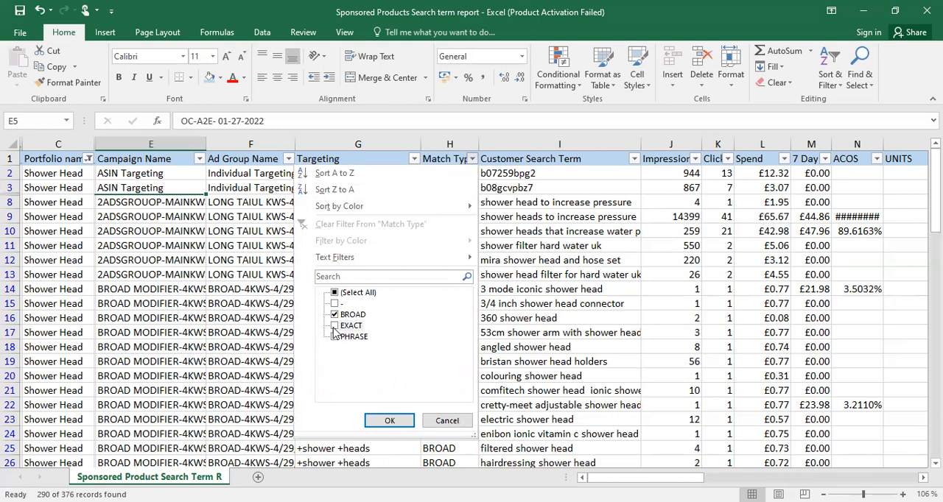
left_click(389, 421)
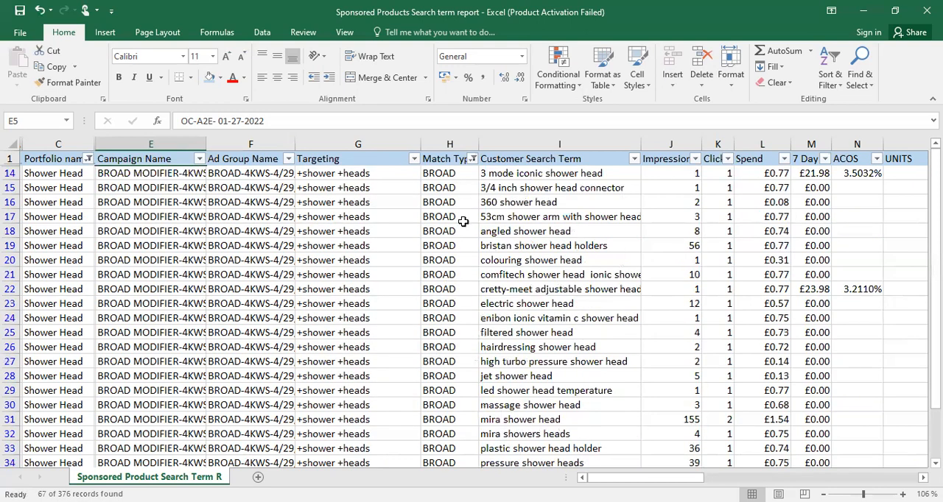
Filter the ORDERS column to exclude 0 and keep only the search terms with 1 order
scroll(461, 225, "down", 8)
scroll(461, 232, "up", 8)
left_click_drag(646, 480, 648, 480)
left_click_drag(766, 478, 742, 478)
scroll(446, 268, "down", 5)
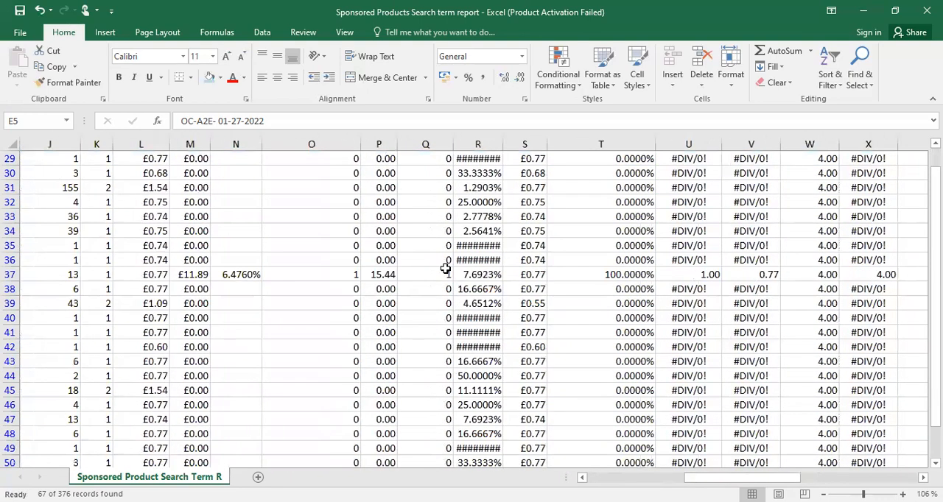
scroll(446, 269, "down", 1)
scroll(445, 269, "up", 6)
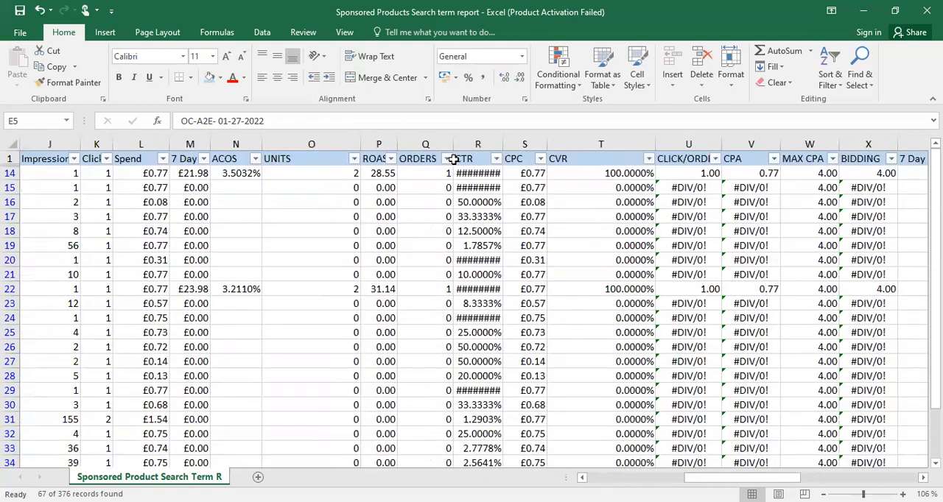
left_click(447, 159)
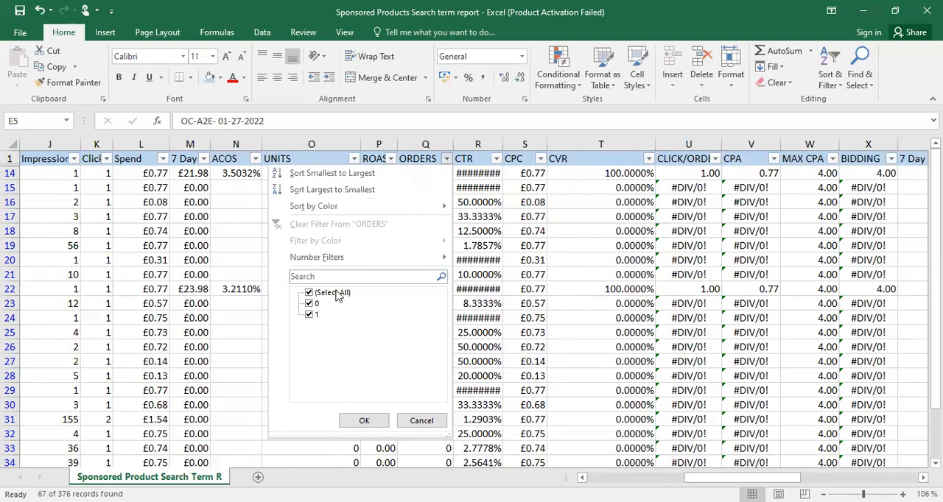
left_click(309, 305)
left_click(363, 420)
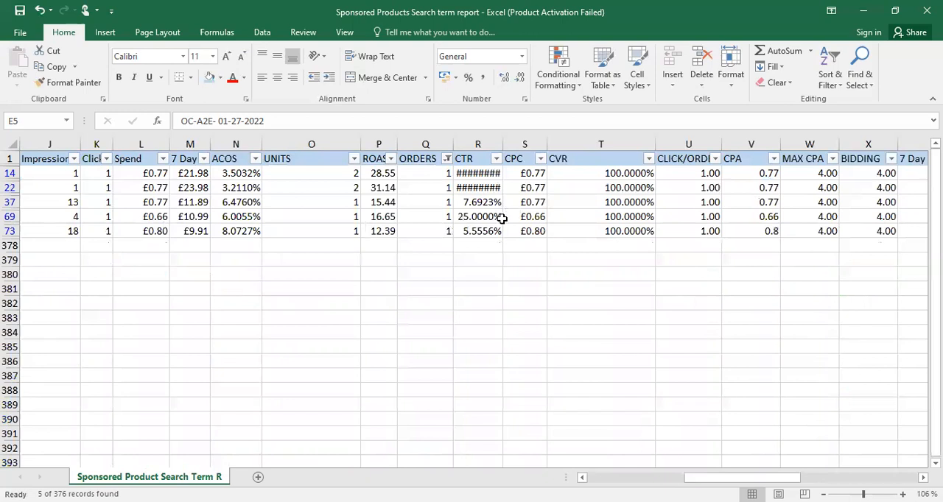
Review the remaining BROAD search terms and check the CTR value of each row
left_click_drag(766, 477, 620, 477)
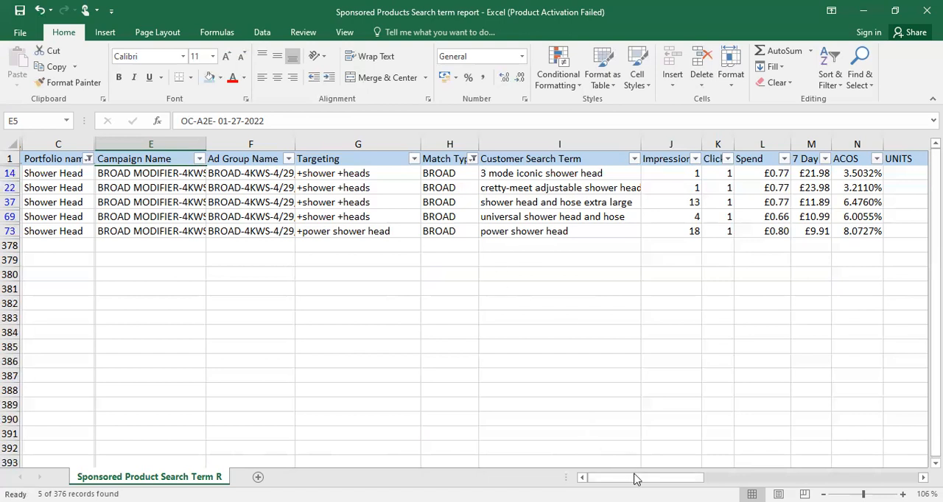
left_click_drag(642, 478, 731, 478)
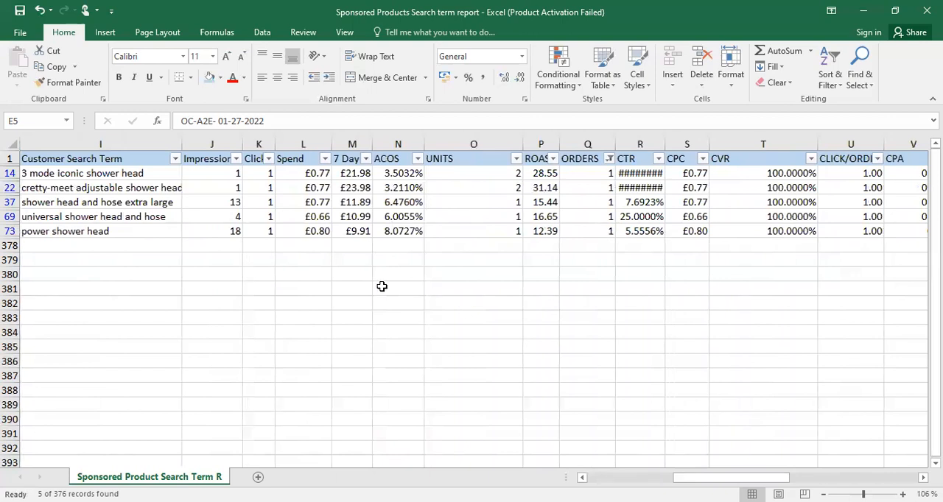
left_click(648, 205)
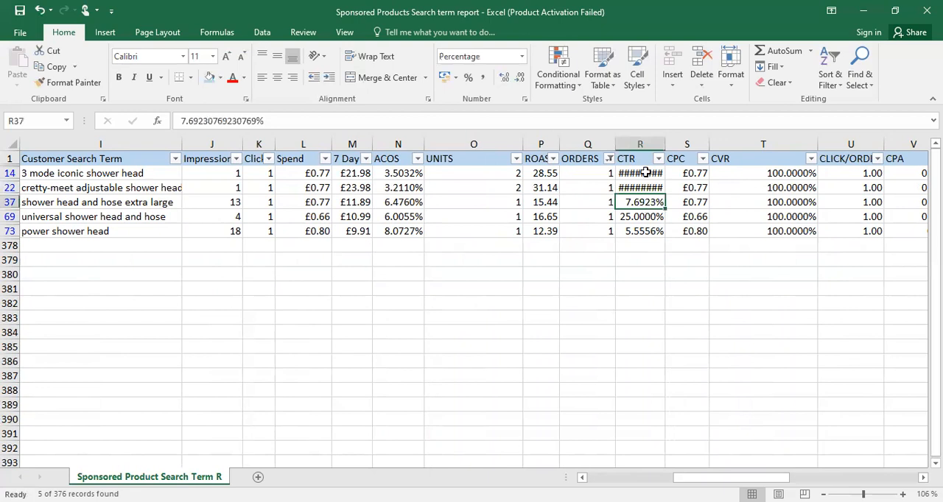
left_click(645, 172)
left_click(641, 187)
left_click(640, 174)
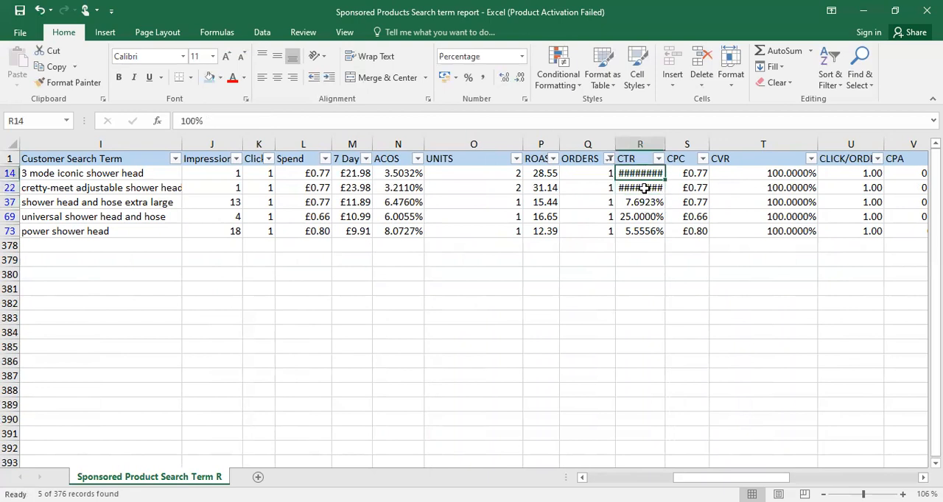
left_click(647, 204)
left_click(648, 215)
left_click(647, 232)
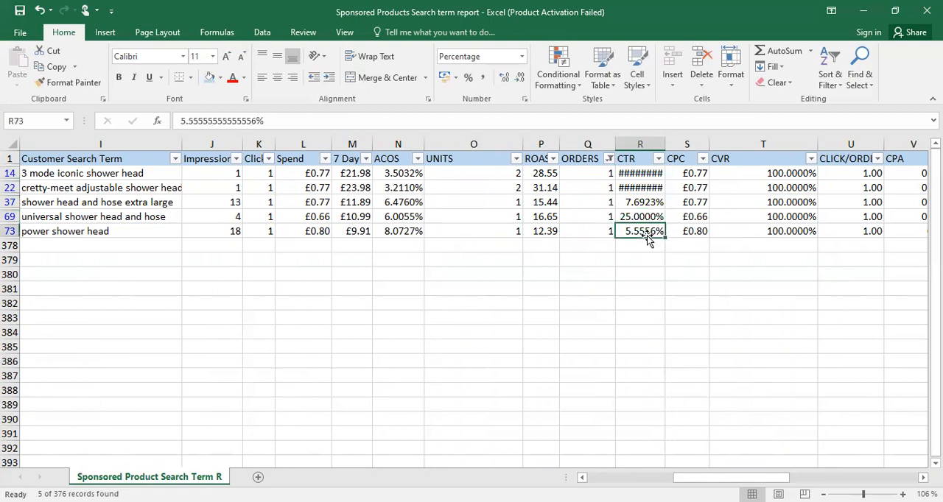
Check the CVR and ACOS values of the remaining BROAD rows
left_click_drag(780, 177, 790, 232)
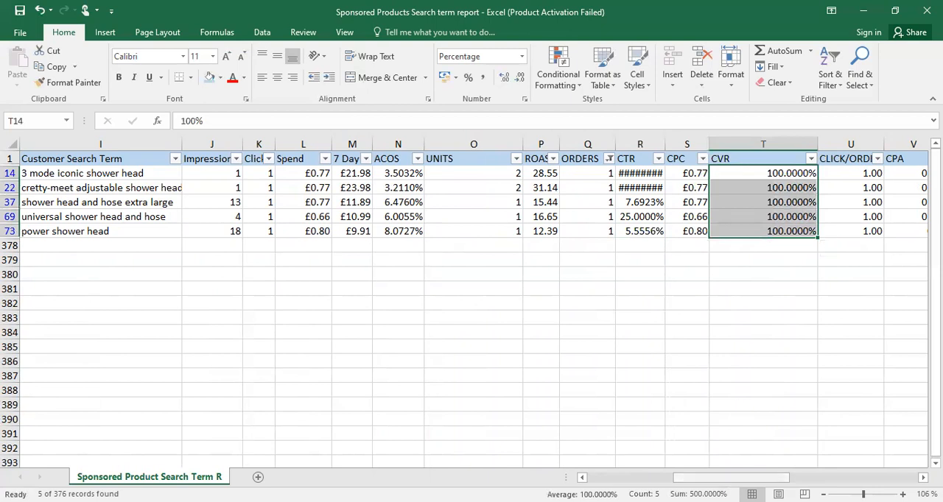
scroll(471, 309, "right", 5)
left_click_drag(890, 478, 719, 476)
left_click_drag(722, 476, 669, 465)
left_click_drag(775, 174, 781, 234)
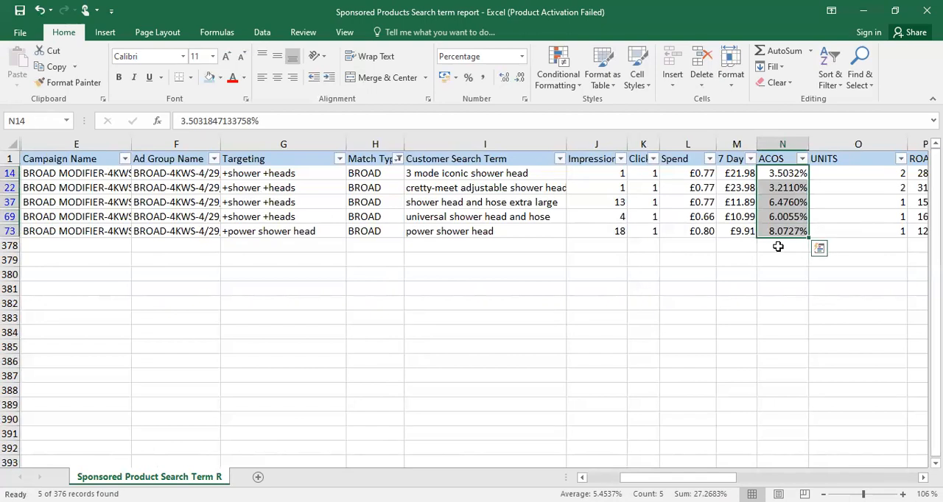
left_click(776, 260)
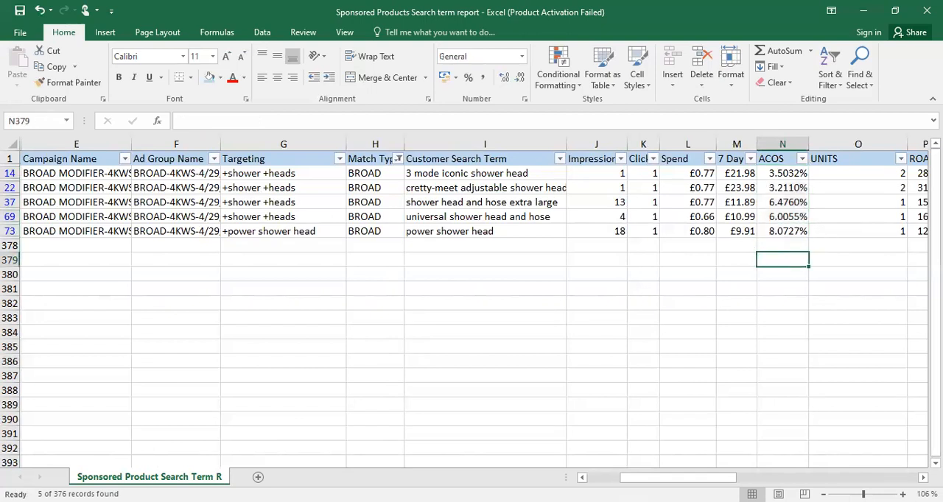
Fill the filtered BROAD rows 14 through 73 with the standard light green colour
left_click(594, 477)
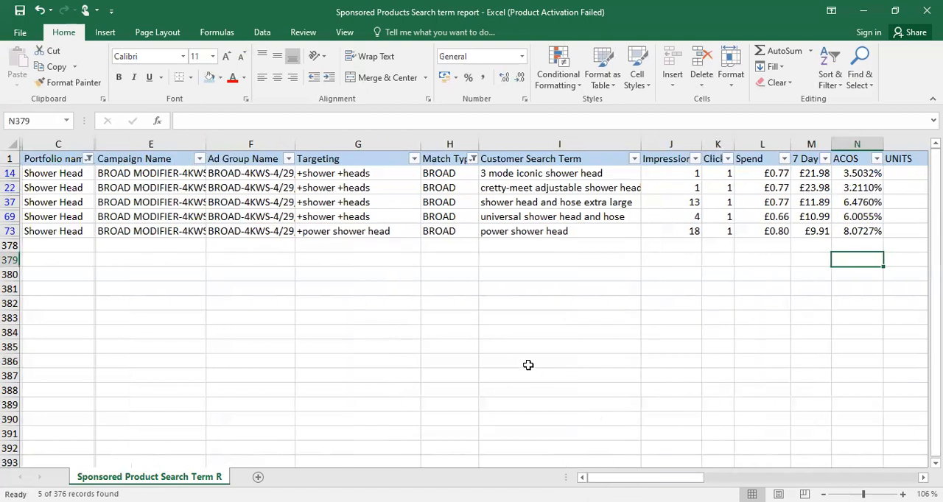
left_click(10, 173)
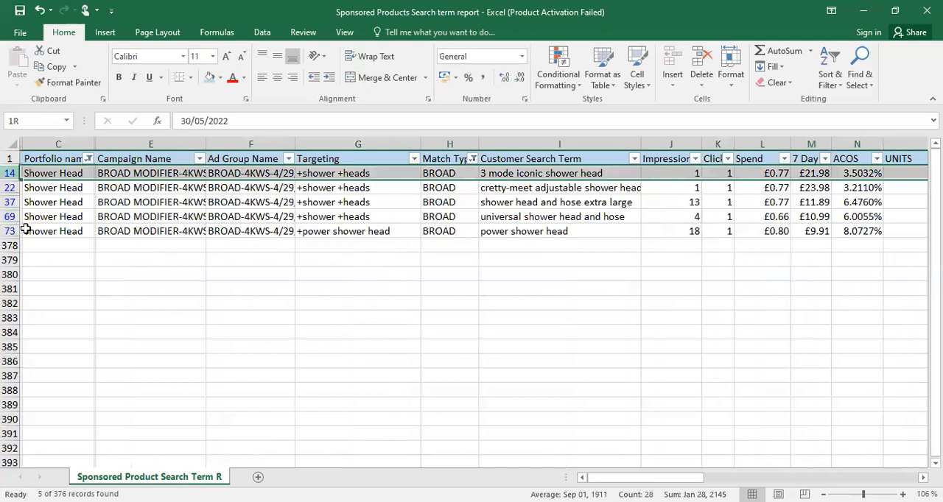
left_click_drag(25, 229, 25, 231)
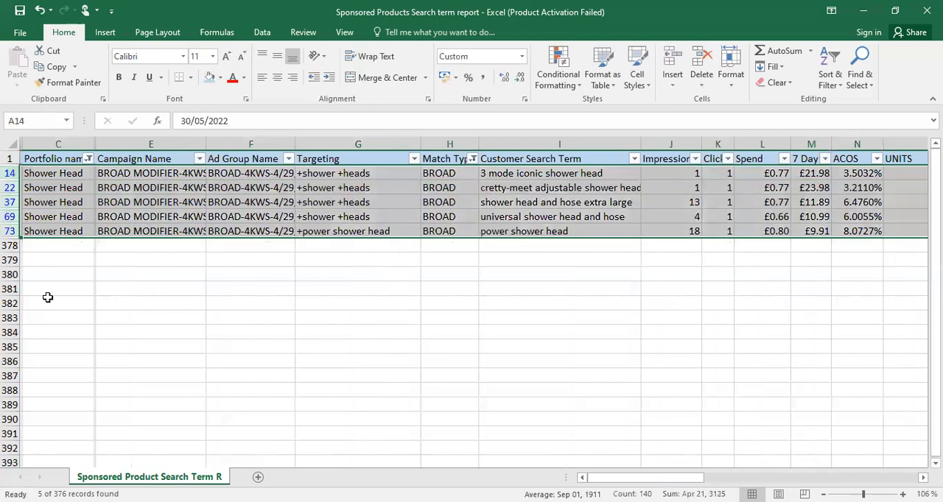
left_click(220, 78)
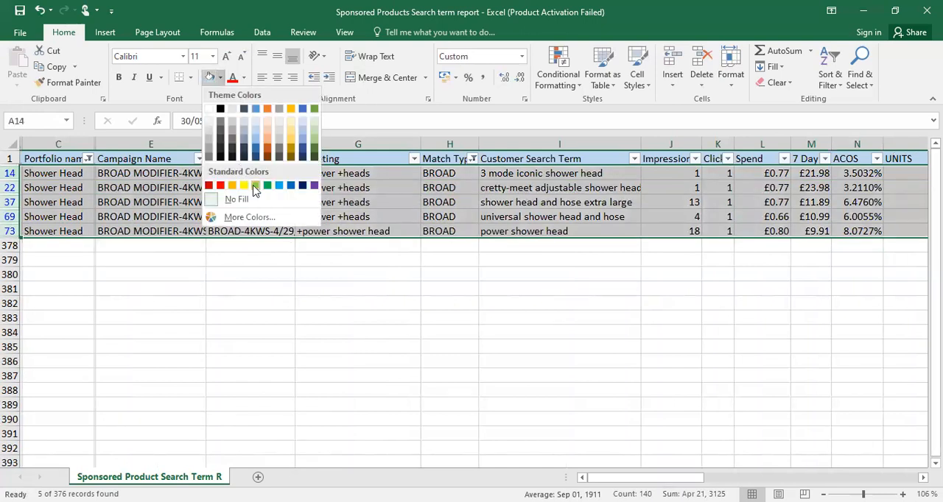
left_click(255, 187)
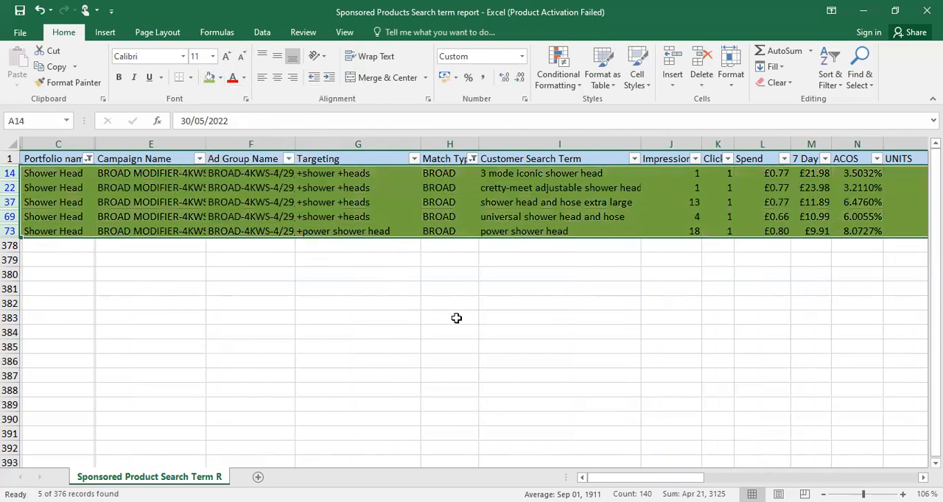
left_click(456, 318)
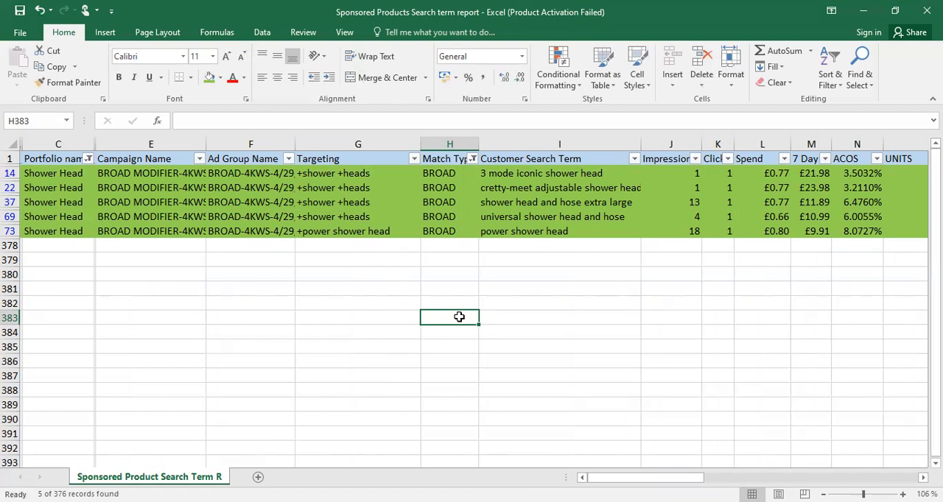
Change the Match Type filter from BROAD to show only PHRASE rows
left_click(469, 160)
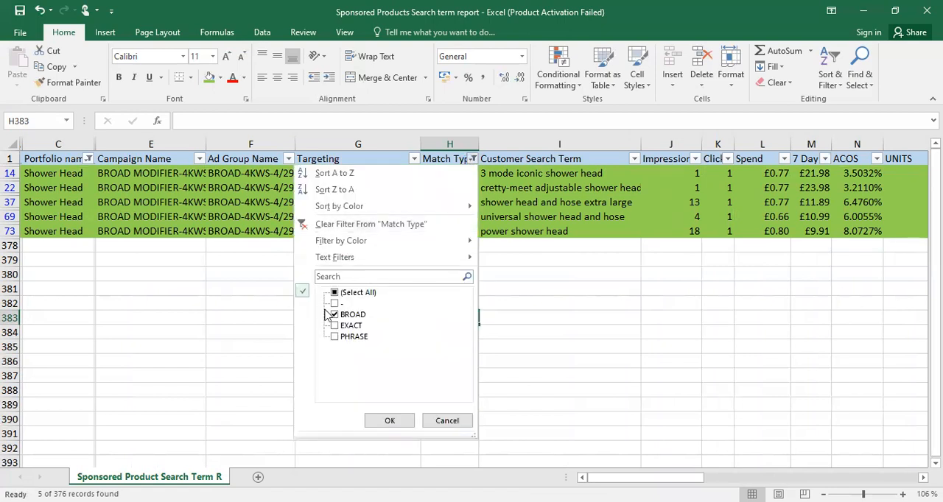
left_click(333, 316)
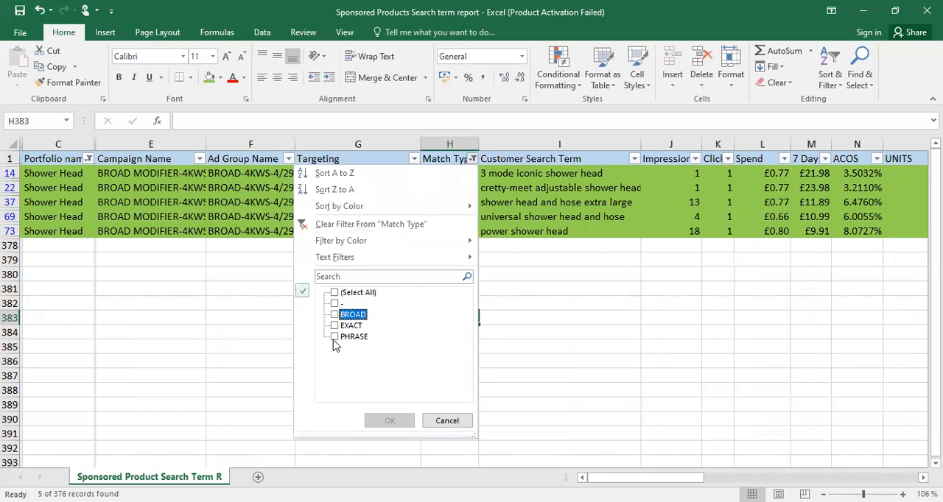
left_click(334, 337)
left_click(391, 421)
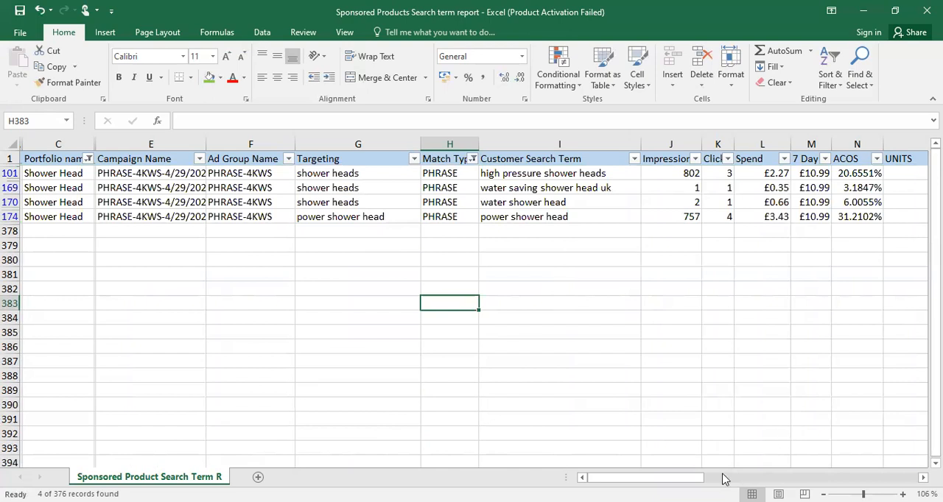
Examine the CTR, CVR and ACOS values of the PHRASE search terms in rows 101 and 169
left_click_drag(637, 478, 701, 478)
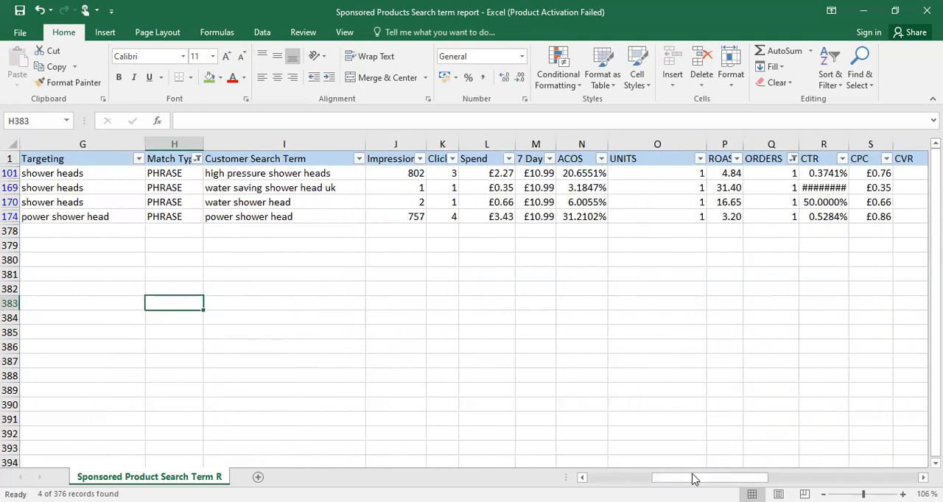
left_click_drag(704, 478, 746, 478)
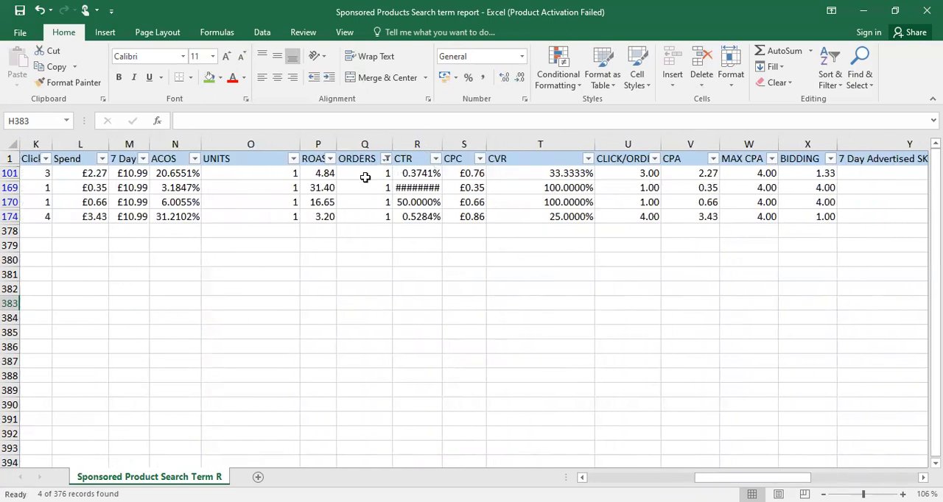
left_click(417, 175)
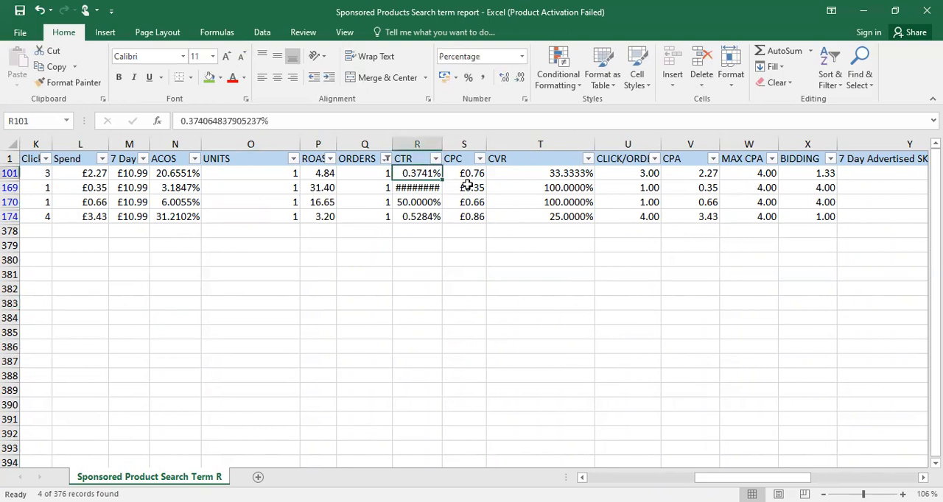
left_click(567, 173)
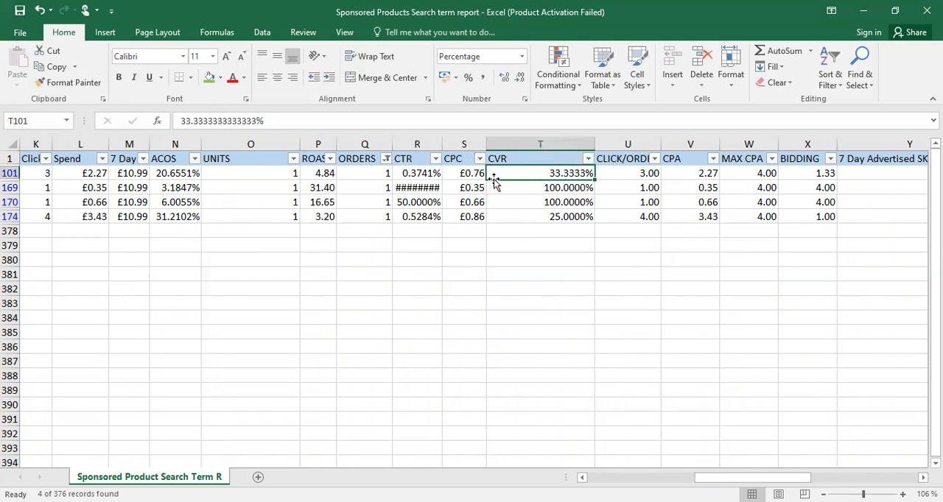
left_click(425, 180)
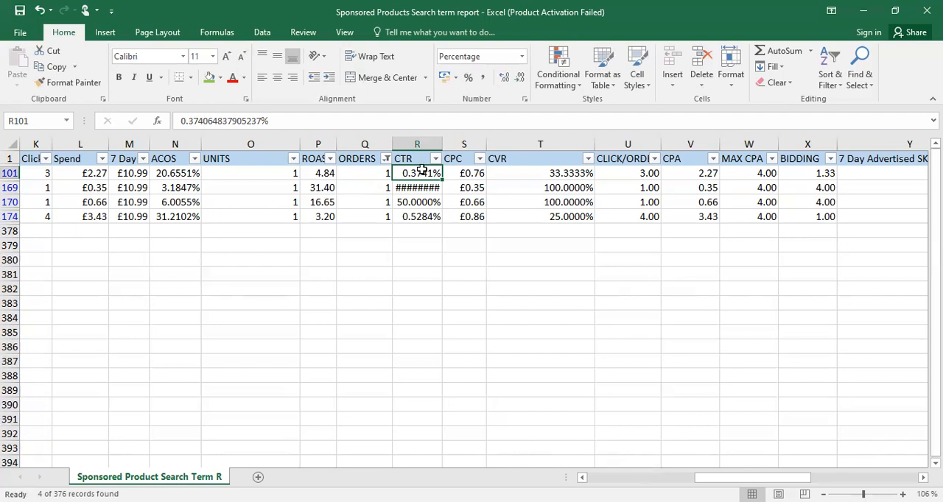
left_click(563, 175)
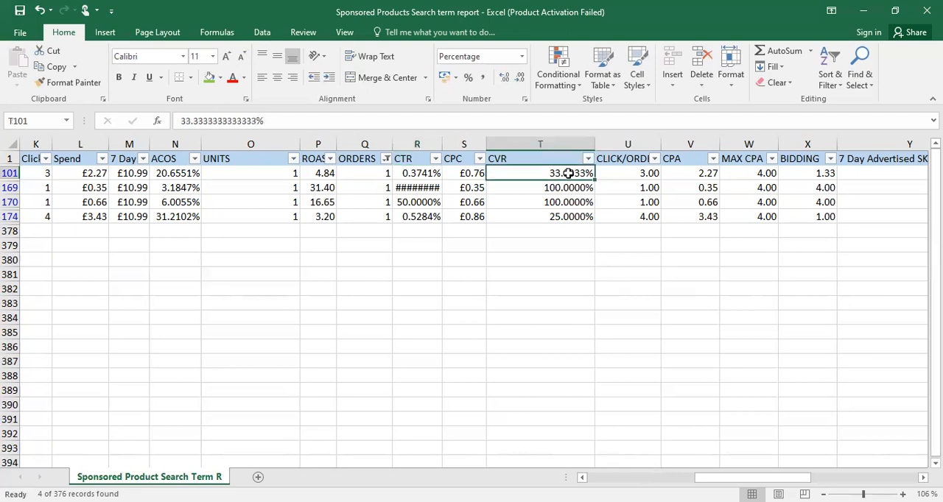
left_click(176, 177)
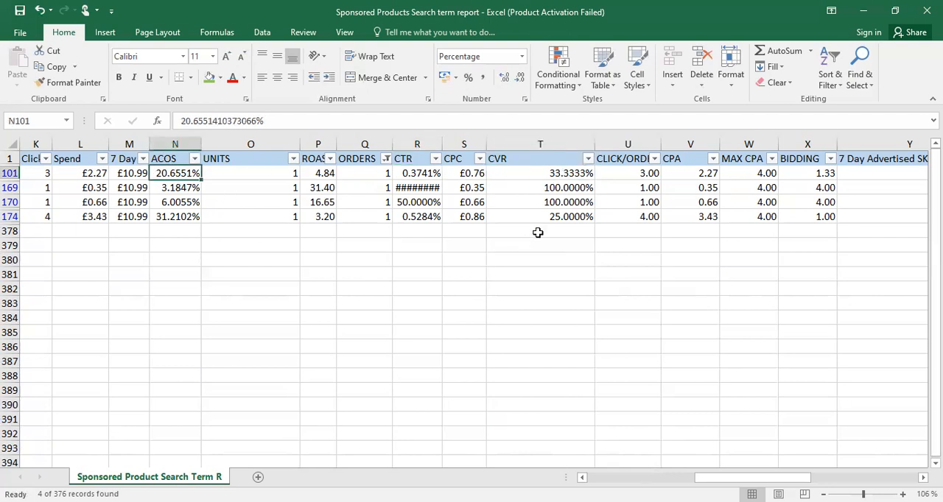
left_click(563, 190)
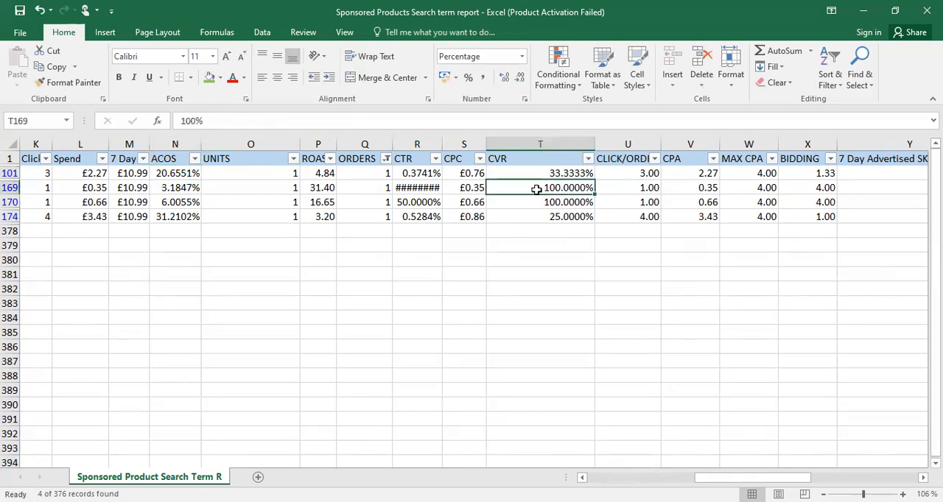
left_click(396, 190)
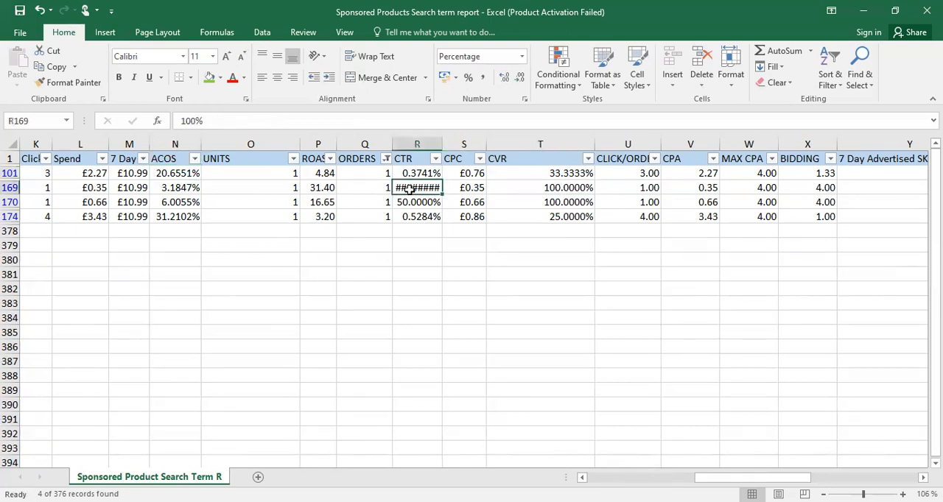
left_click(539, 190)
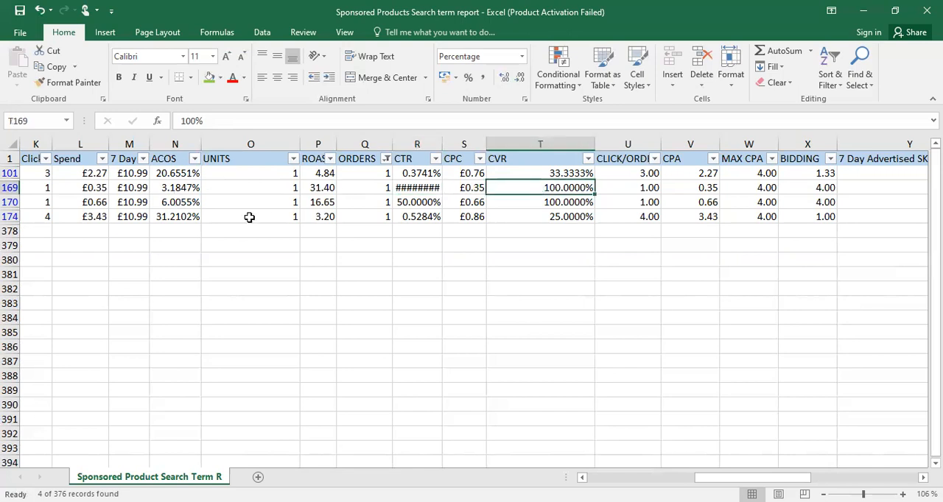
Fill the filtered PHRASE rows 101 through 174 with the standard light green colour
left_click_drag(751, 478, 564, 470)
left_click(11, 173)
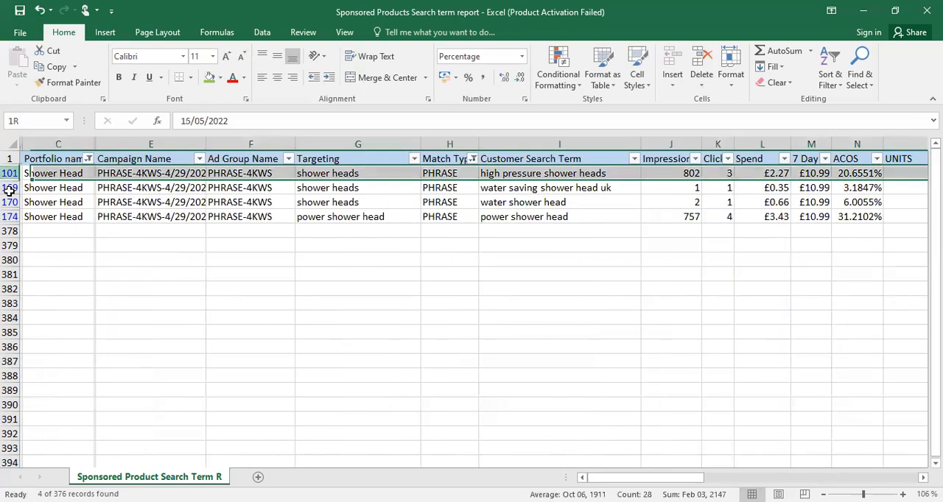
left_click(354, 215, "shift")
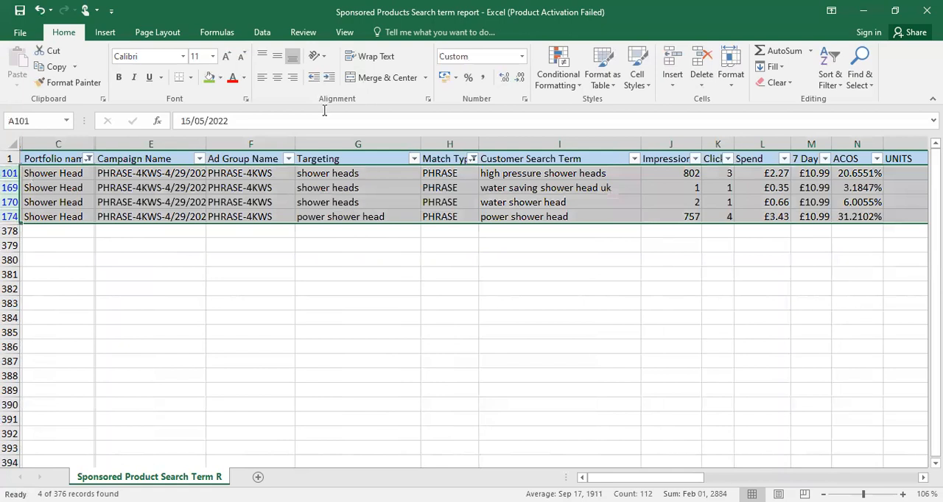
left_click(209, 83)
left_click(397, 306)
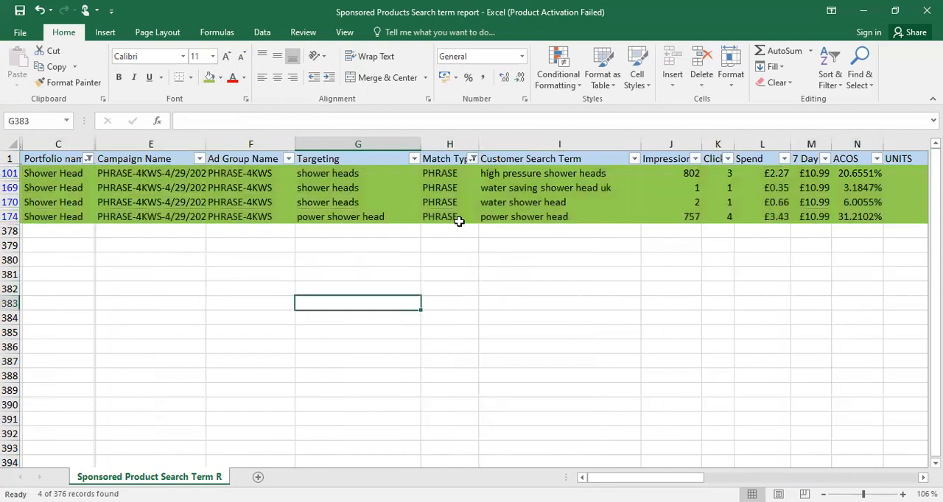
Change the Match Type filter from PHRASE to show only the rows marked "-"
left_click(335, 304)
left_click(336, 337)
left_click(388, 422)
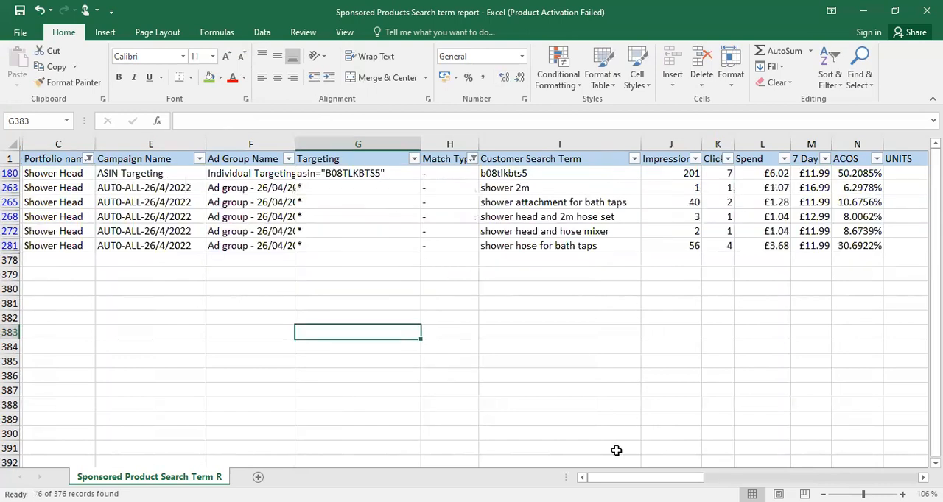
Examine the ACOS, ROAS, CTR, CPC, CVR and BIDDING values of the ASIN Targeting search term in row 180
left_click_drag(584, 473, 667, 475)
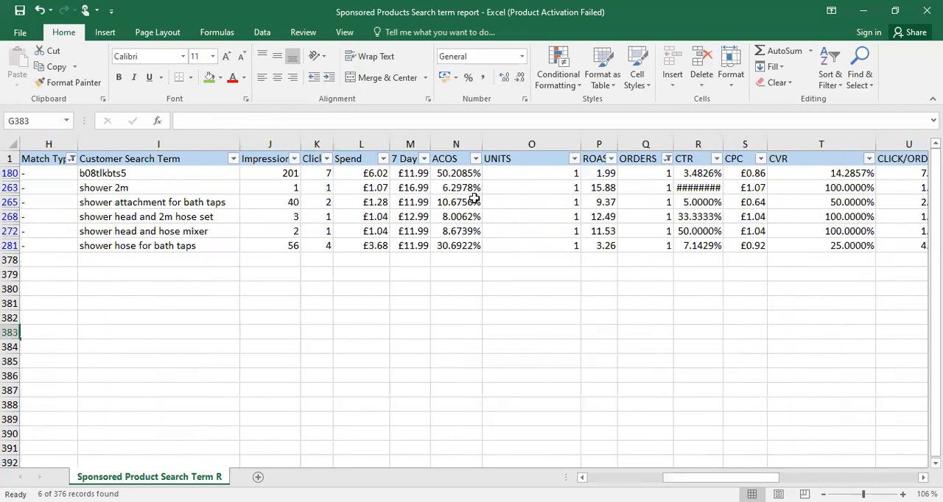
left_click(457, 175)
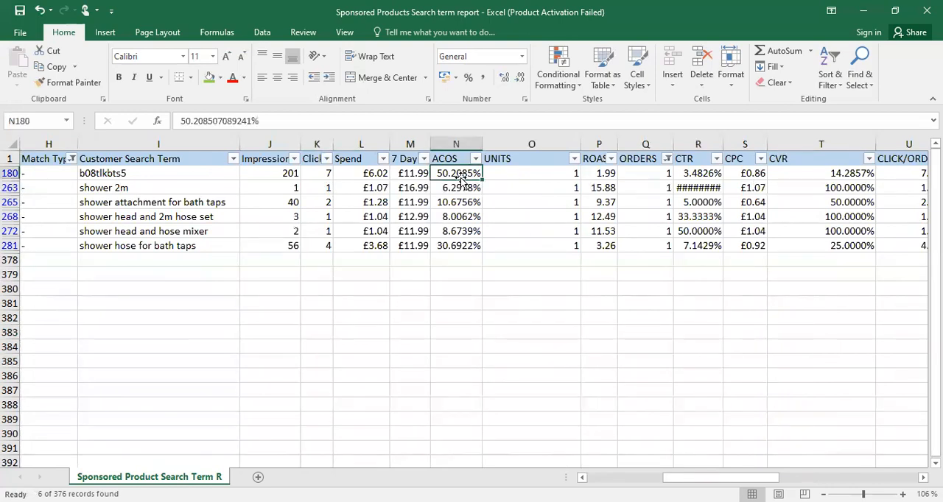
left_click(687, 177)
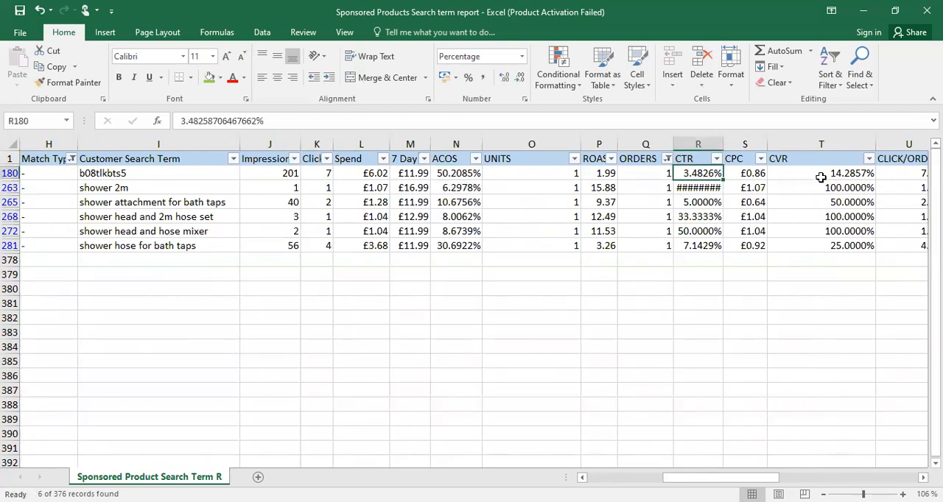
left_click(820, 177)
left_click_drag(691, 477, 724, 479)
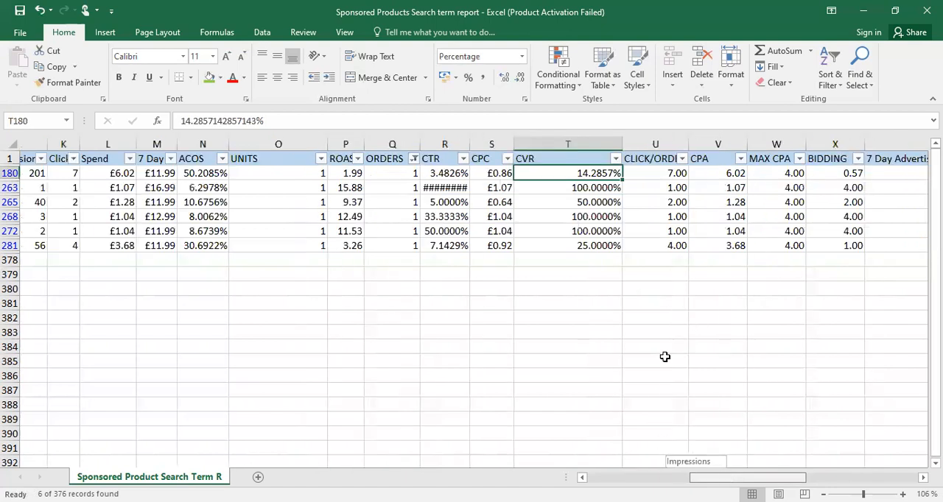
left_click(318, 173)
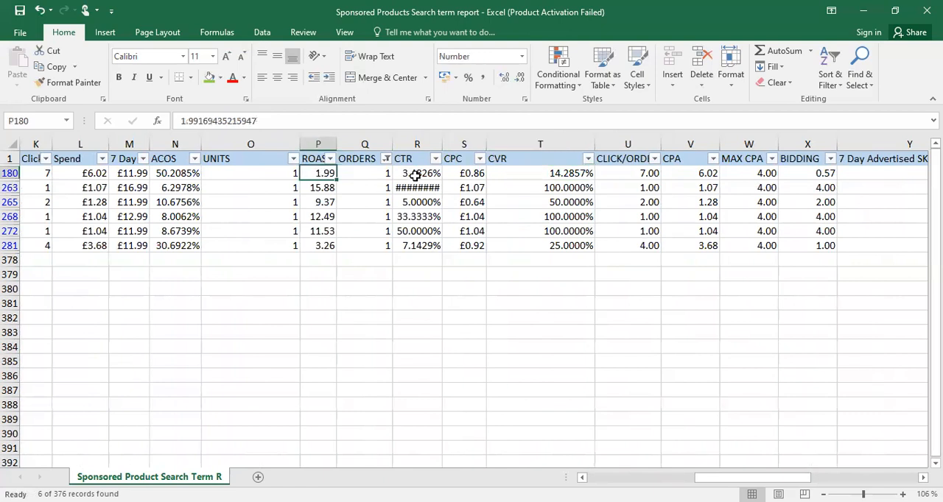
left_click(413, 176)
left_click(553, 179)
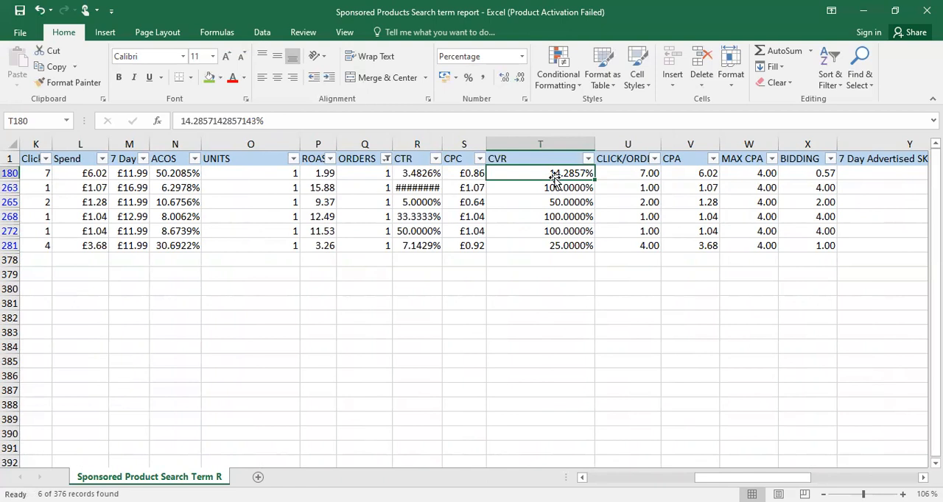
left_click(179, 175)
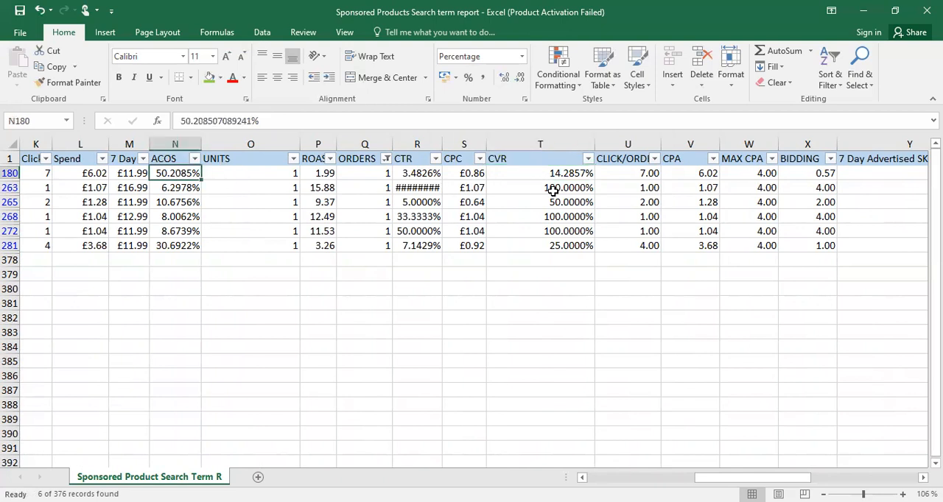
left_click(471, 173)
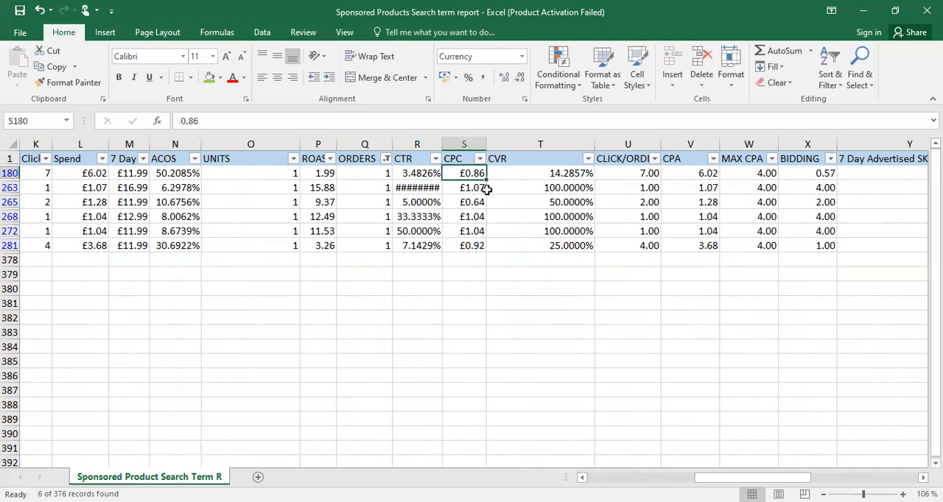
left_click(810, 176)
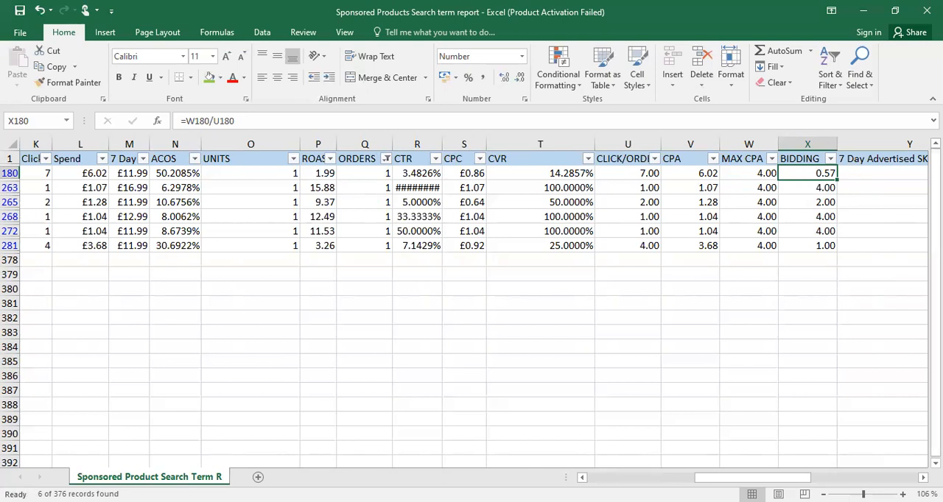
Fill the ASIN Targeting row 180 with the standard orange colour
left_click_drag(745, 478, 634, 478)
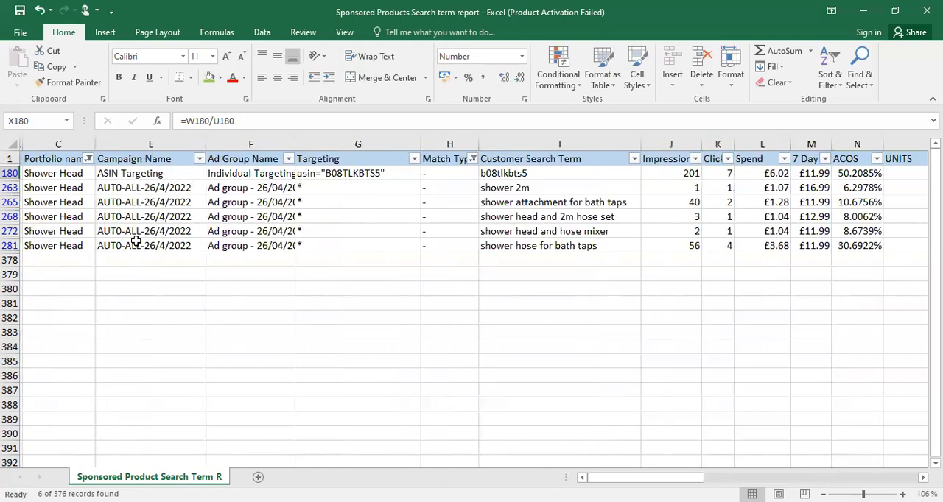
left_click(10, 173)
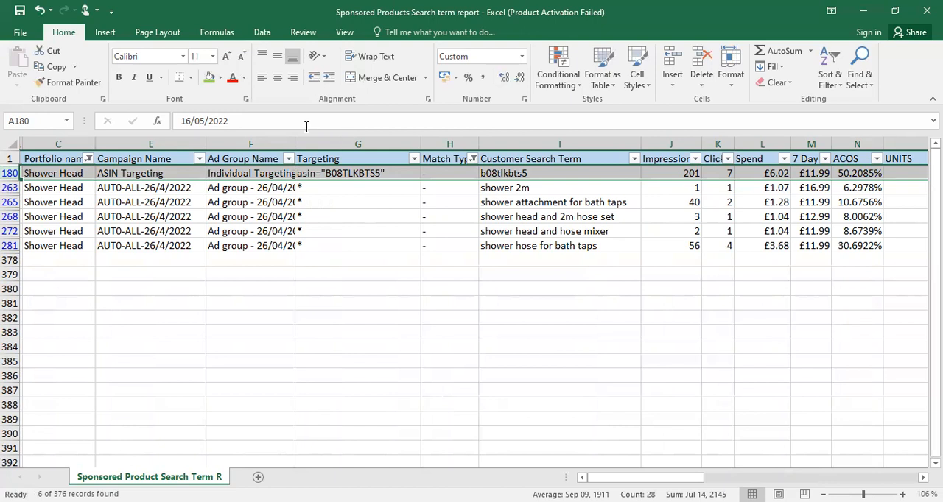
left_click(219, 78)
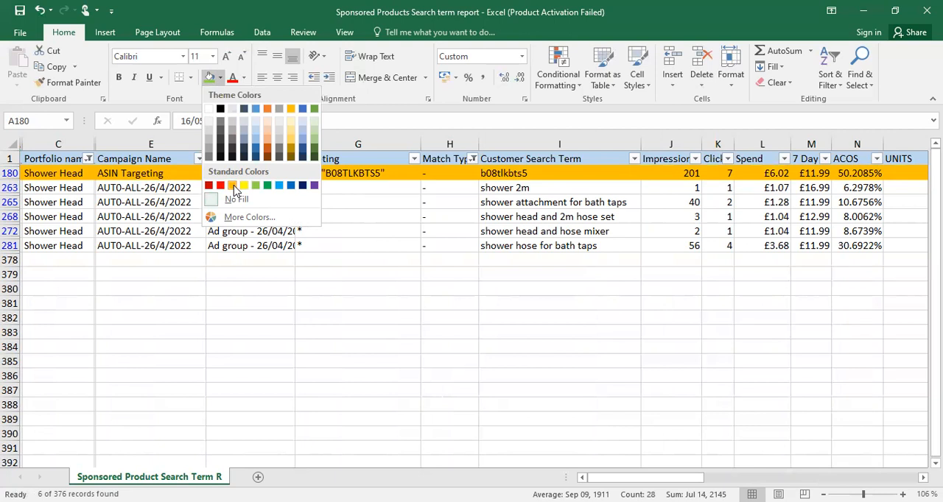
left_click(544, 224)
Examine the ACOS, CTR and CVR values of the auto campaign search terms in rows 263 and 265
left_click(774, 246)
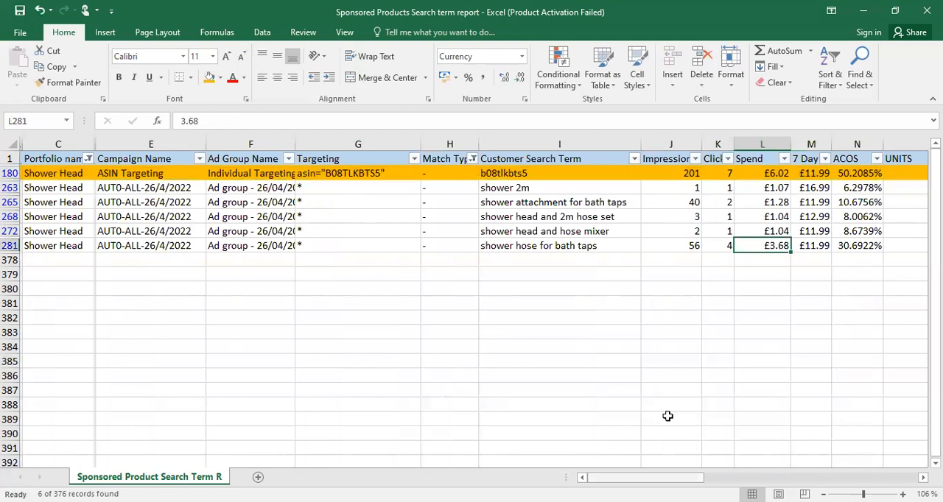
scroll(667, 416, "right", 4)
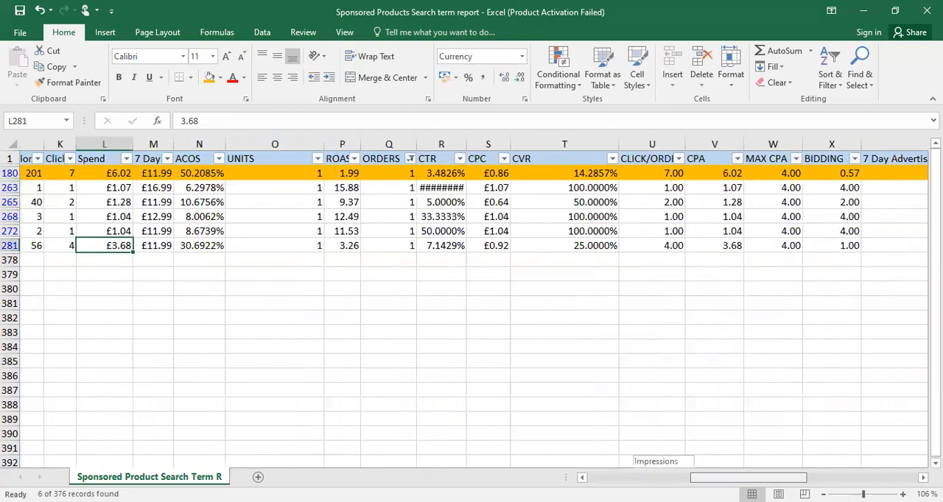
scroll(288, 233, "right", 1)
left_click(169, 188)
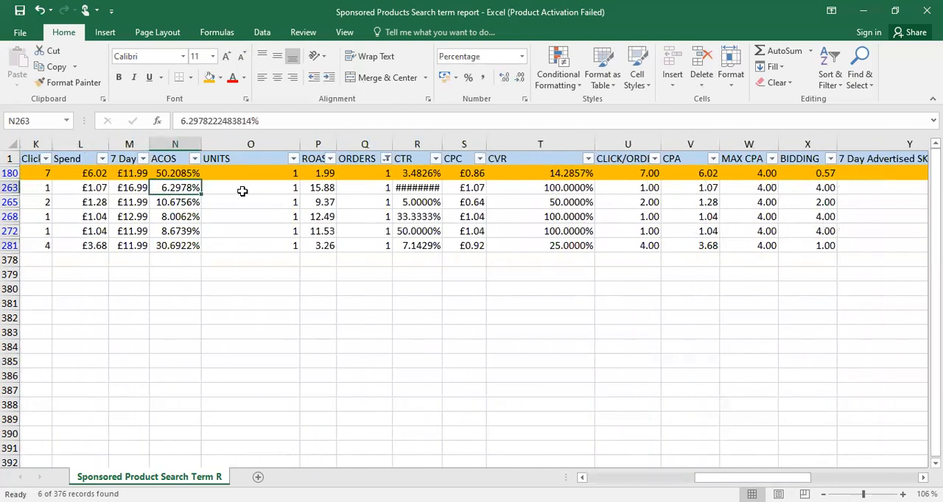
left_click(417, 188)
left_click(574, 188)
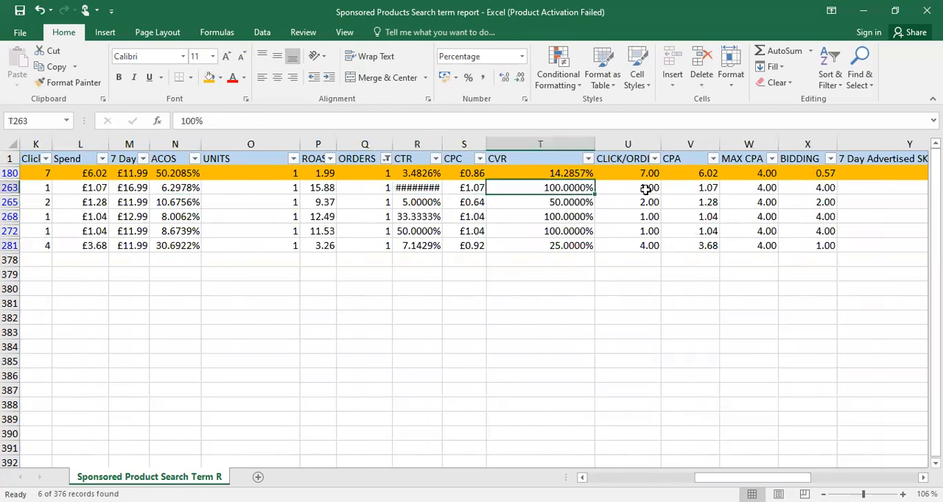
left_click(177, 204)
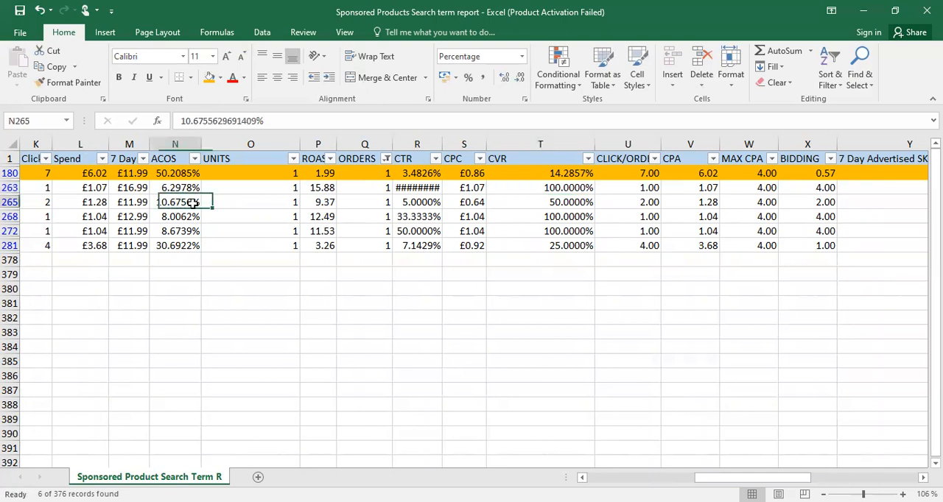
left_click(426, 204)
left_click(558, 209)
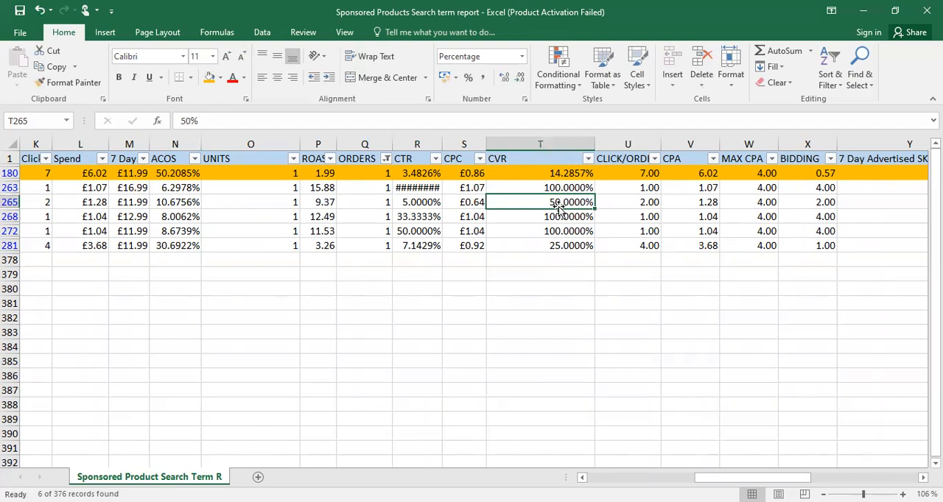
Check the ACOS, CTR and CVR values of the auto campaign search terms in rows 268 and 272
left_click(181, 219)
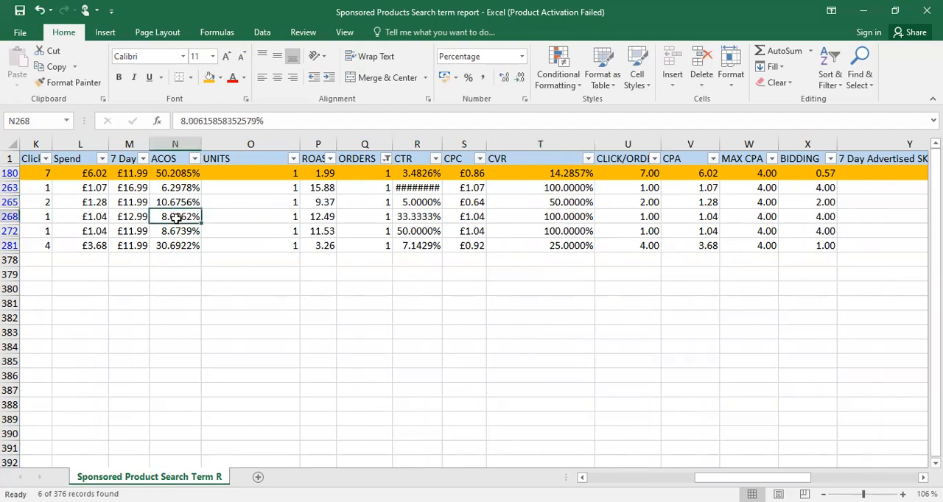
left_click(421, 219)
left_click(553, 219)
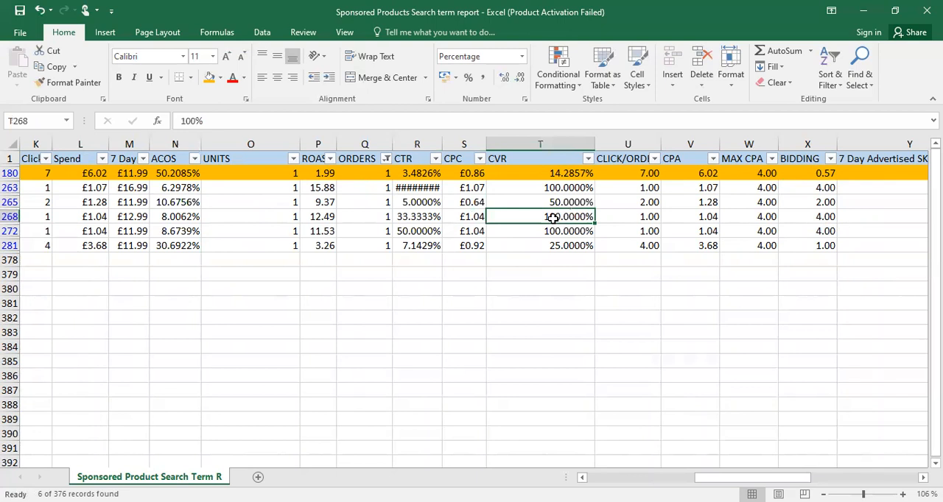
left_click(187, 230)
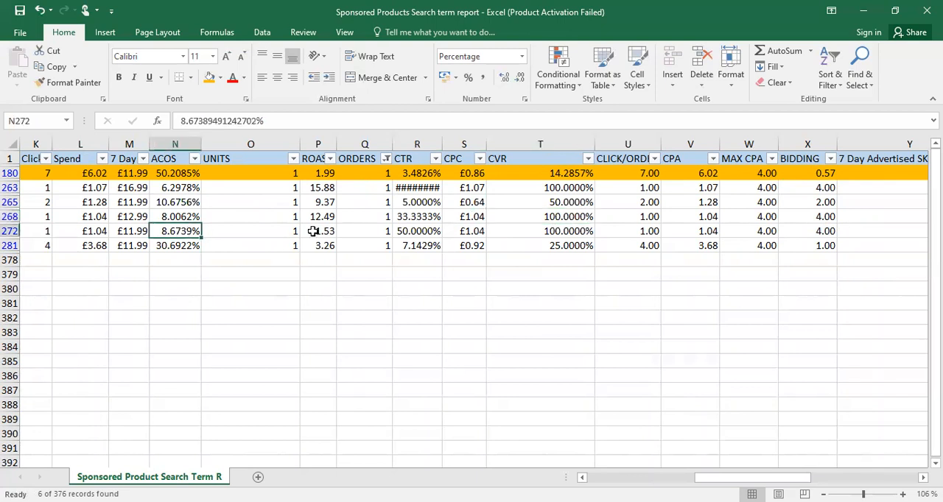
left_click(420, 230)
left_click(571, 230)
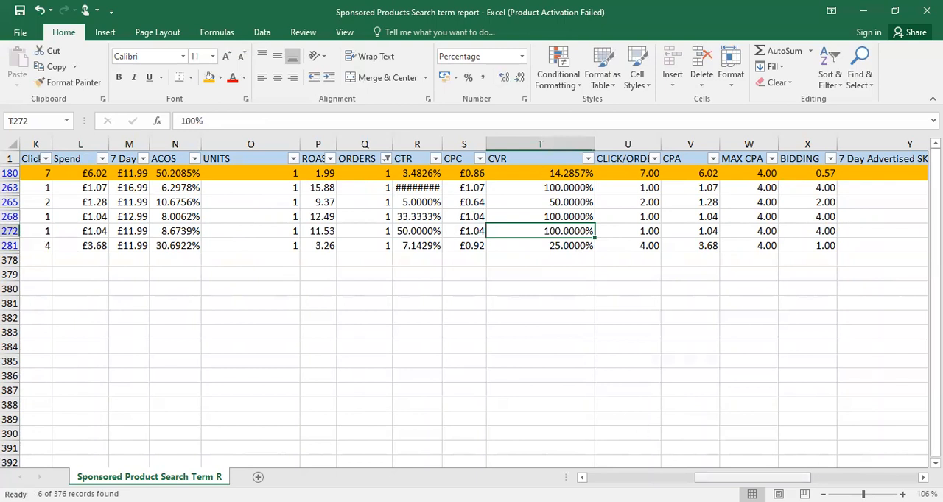
Fill the filtered auto campaign rows 263 through 281 with the standard light green colour
left_click_drag(751, 477, 644, 477)
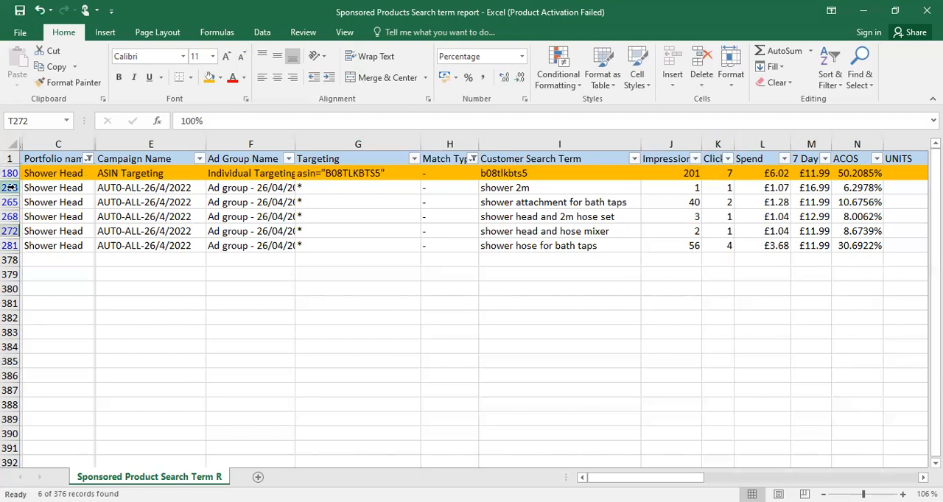
left_click_drag(11, 188, 101, 253)
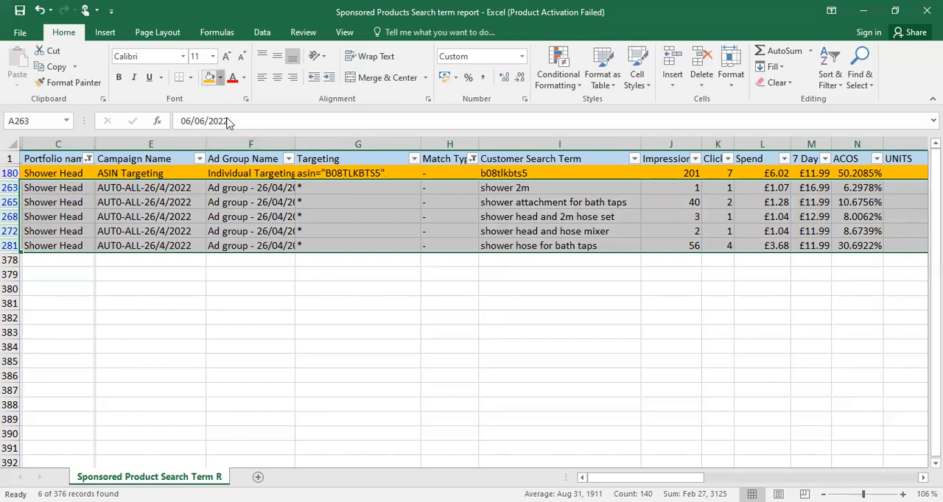
left_click(220, 79)
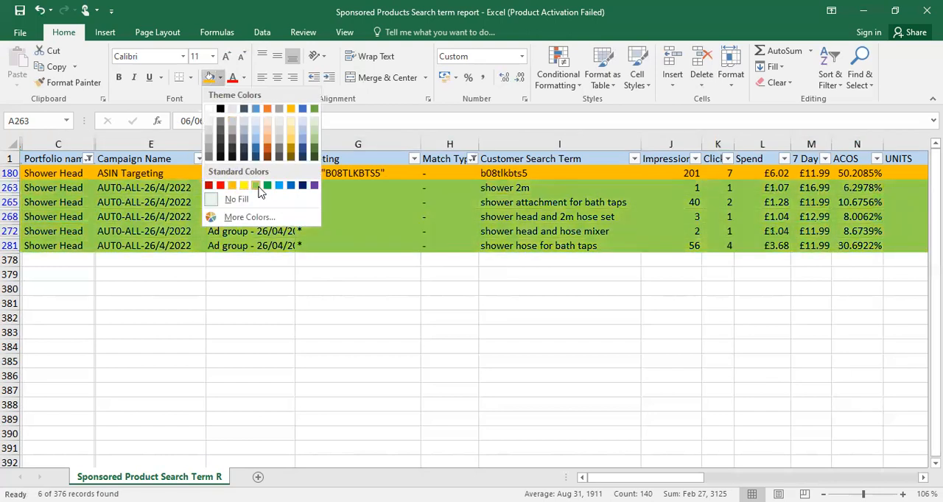
left_click(257, 187)
left_click(543, 312)
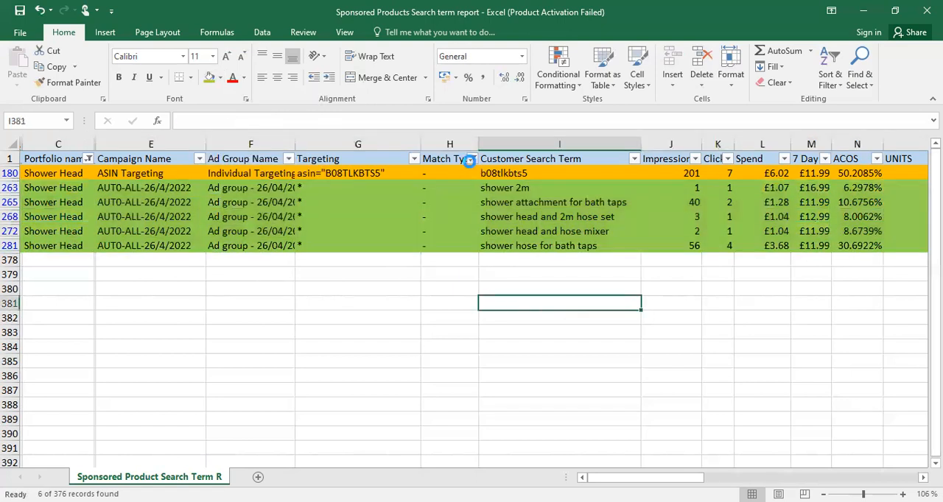
Change the Match Type filter from "-" to show only EXACT rows
left_click(473, 159)
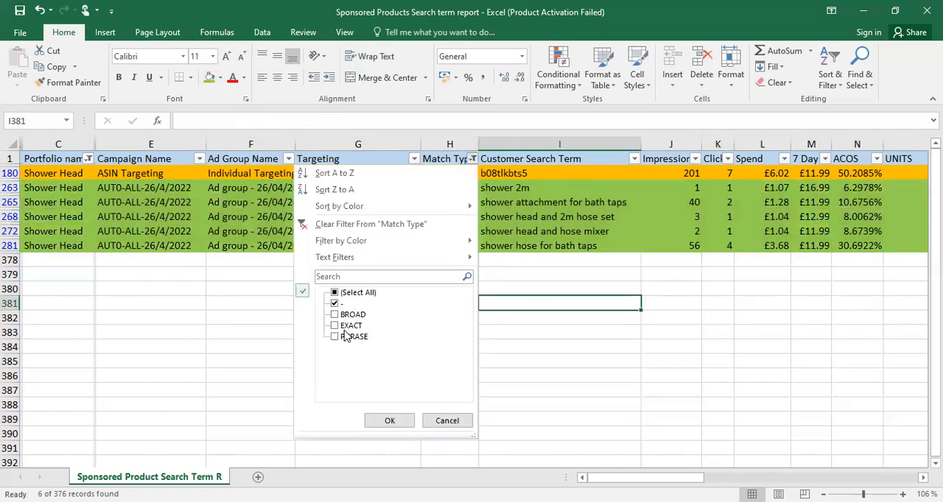
left_click(340, 326)
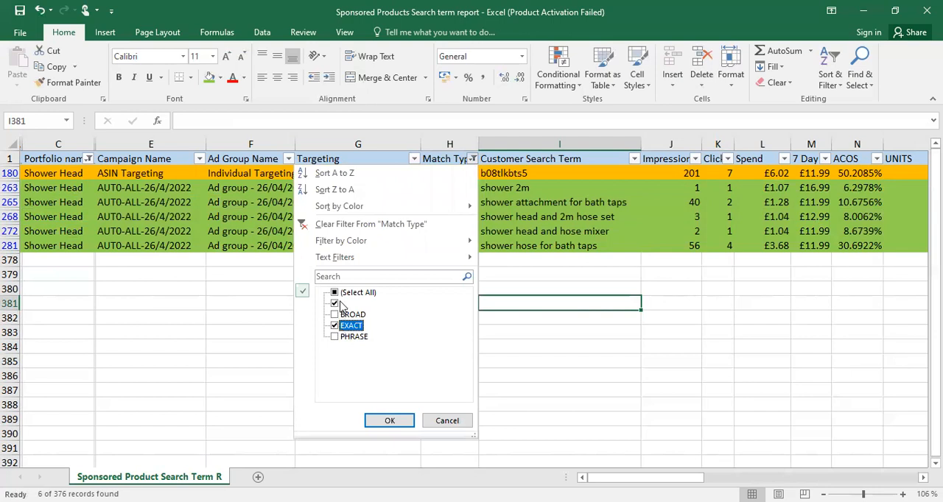
left_click(334, 305)
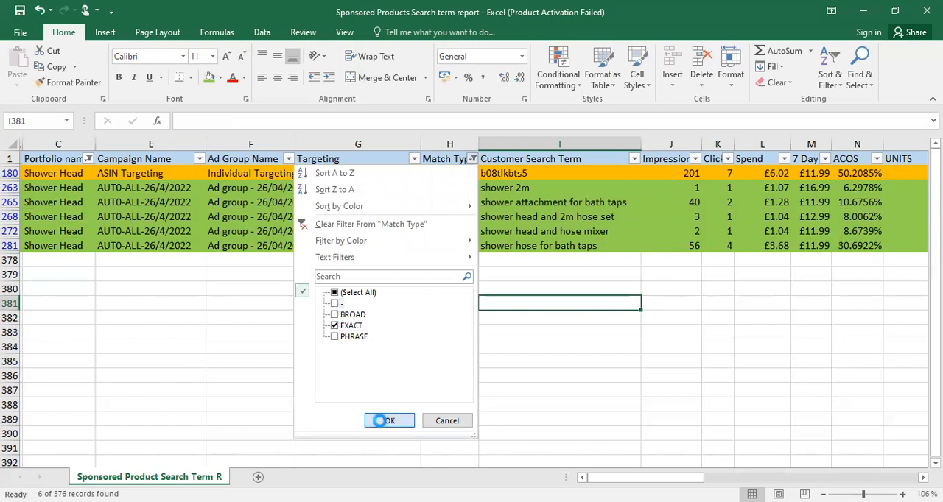
key("Return")
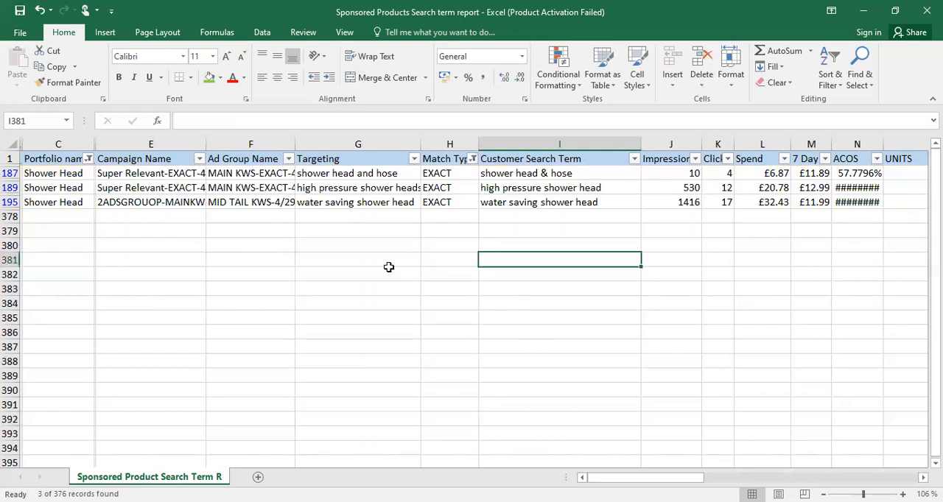
Compare the targeted keyword with the customer search term in each of the three EXACT rows, 187, 189 and 195
left_click(372, 177)
left_click(528, 173)
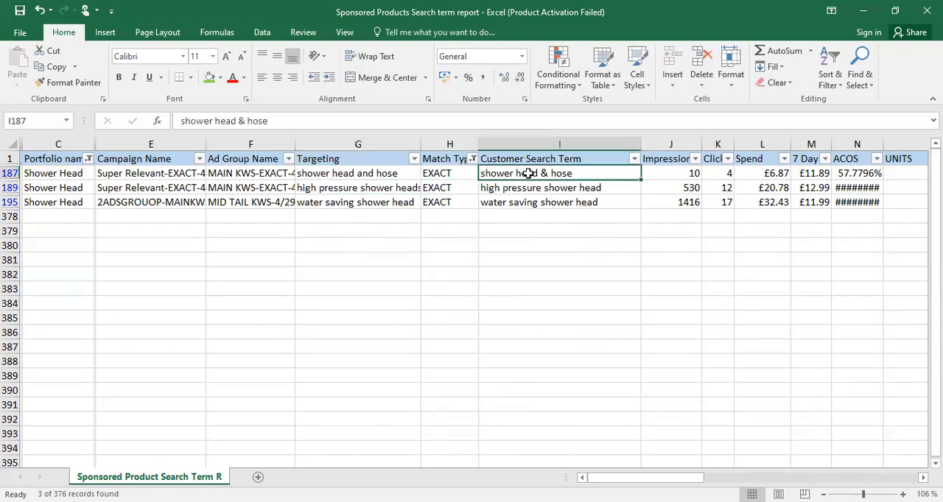
left_click(390, 190)
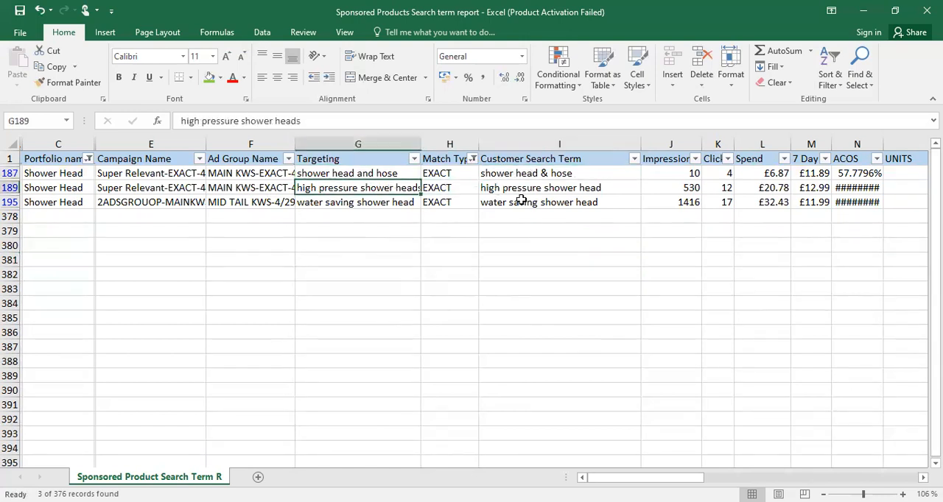
left_click(560, 189)
left_click(380, 204)
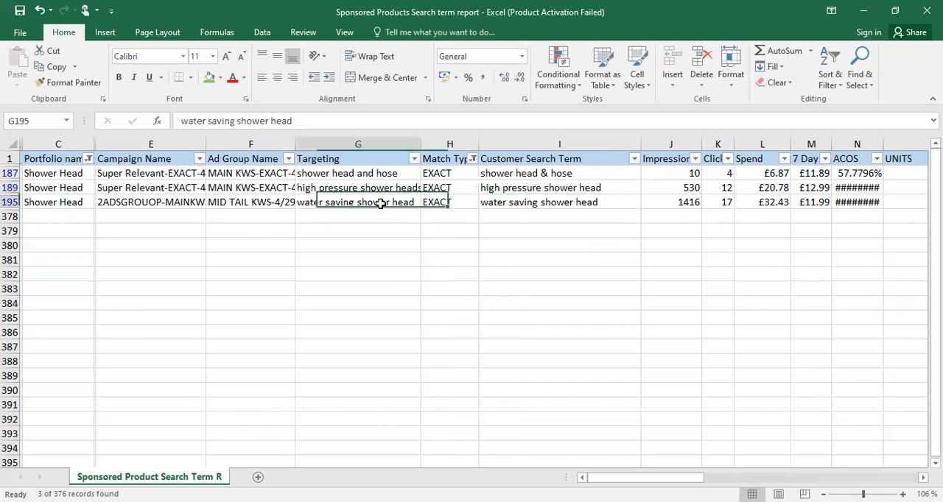
left_click(559, 209)
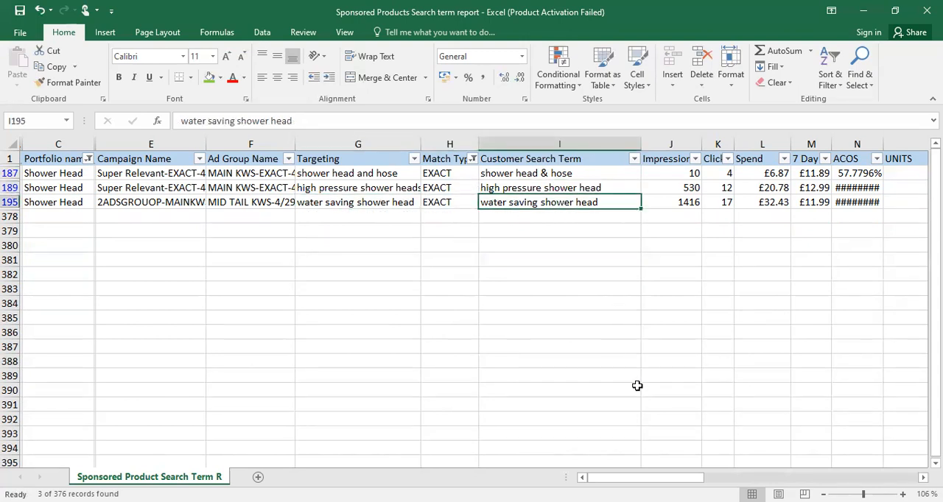
Check the CTR, CVR and ACOS values of the "shower head & hose" search term in row 187
left_click_drag(655, 477, 793, 479)
left_click(672, 174)
left_click(334, 175)
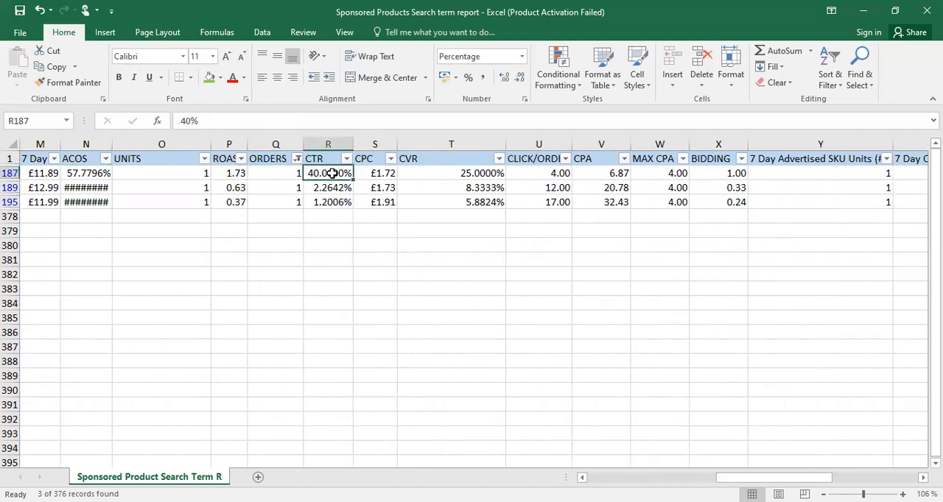
left_click(469, 175)
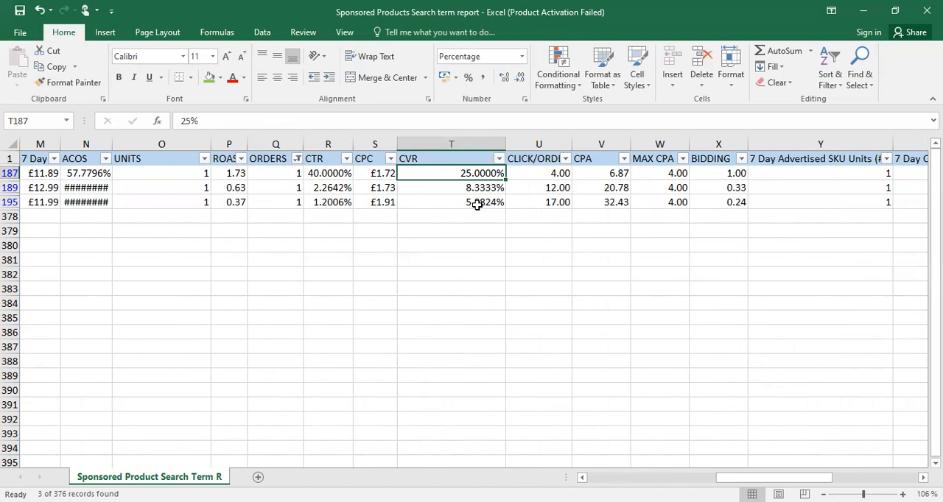
left_click(74, 177)
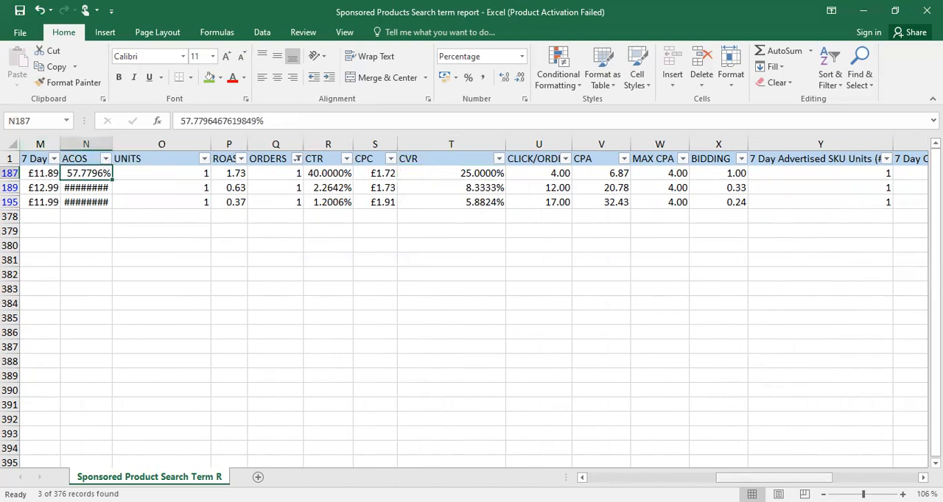
Fill the whole "shower head & hose" row 187 with the standard orange colour
scroll(454, 447, "left", 5)
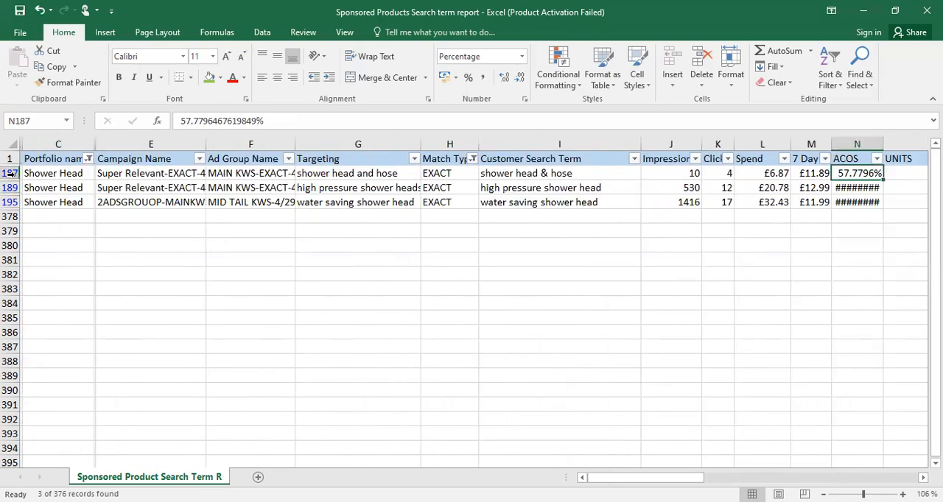
left_click(12, 173)
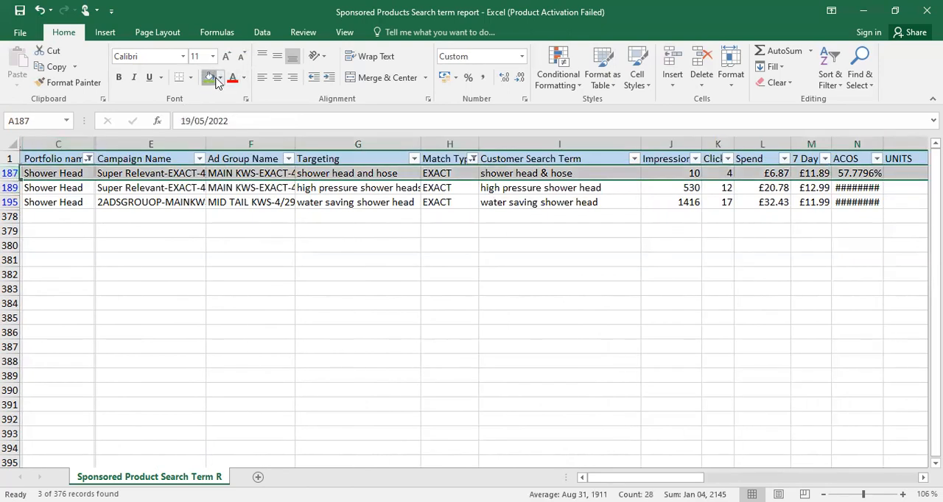
left_click(210, 78)
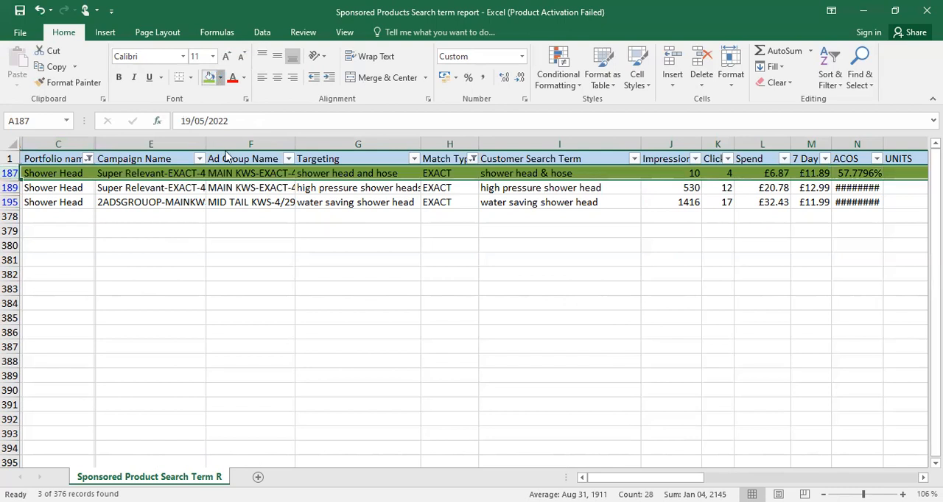
left_click(219, 78)
left_click(237, 213)
left_click(372, 262)
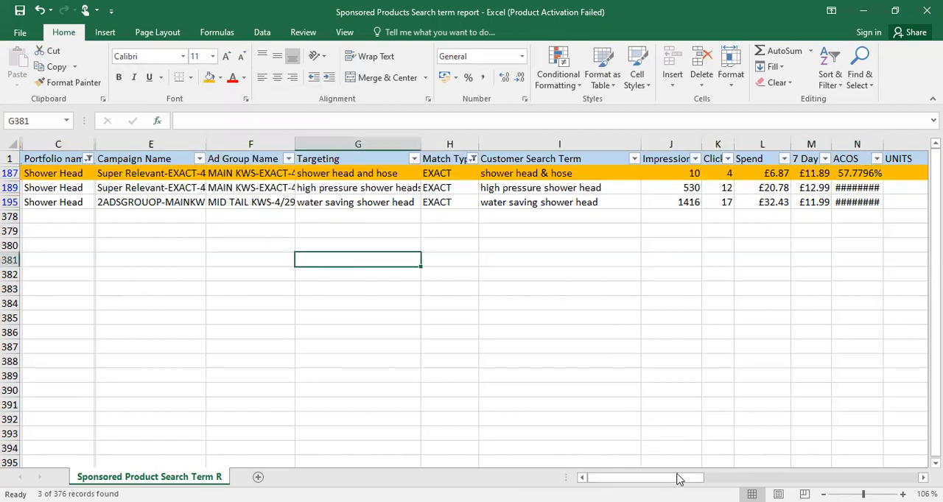
Check the CVR values of the EXACT search terms in rows 189 and 195
left_click_drag(674, 478, 763, 480)
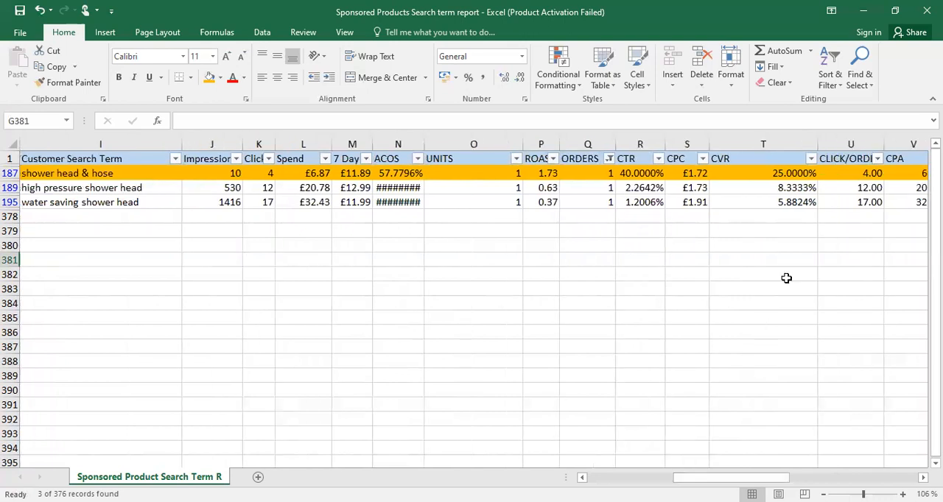
left_click(786, 189)
left_click_drag(790, 198, 764, 202)
left_click(654, 203)
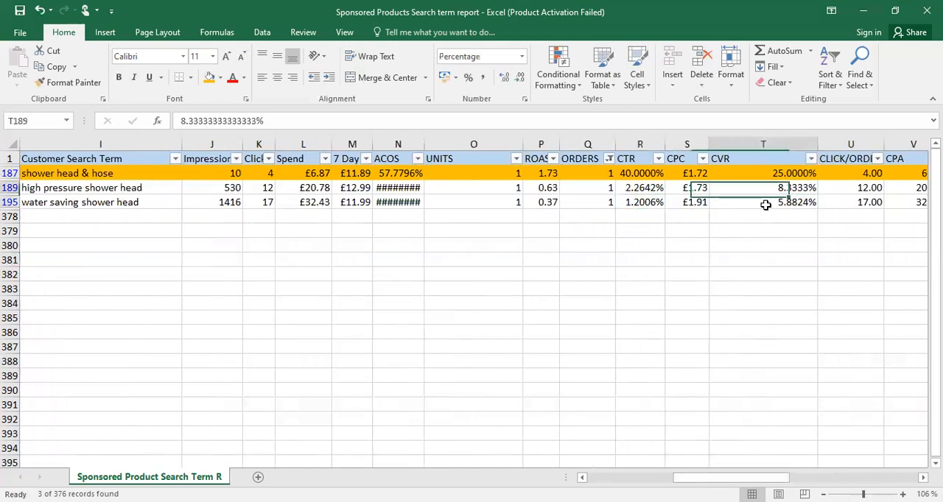
Fill the EXACT rows 189 and 195 with the standard red colour
left_click_drag(726, 479, 638, 479)
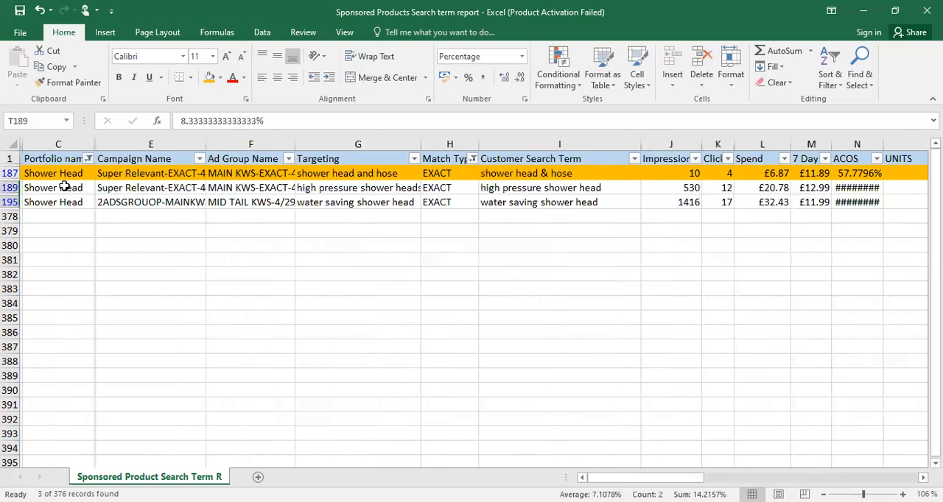
left_click_drag(10, 190, 12, 202)
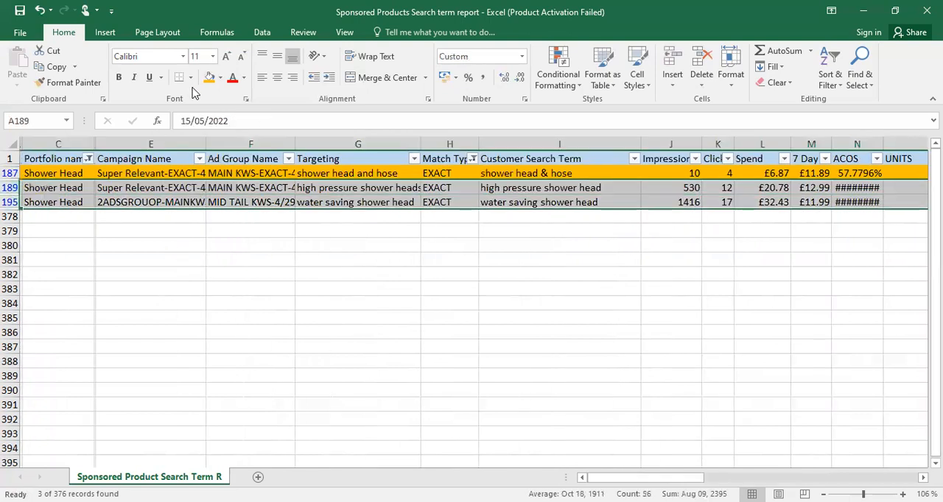
left_click(219, 77)
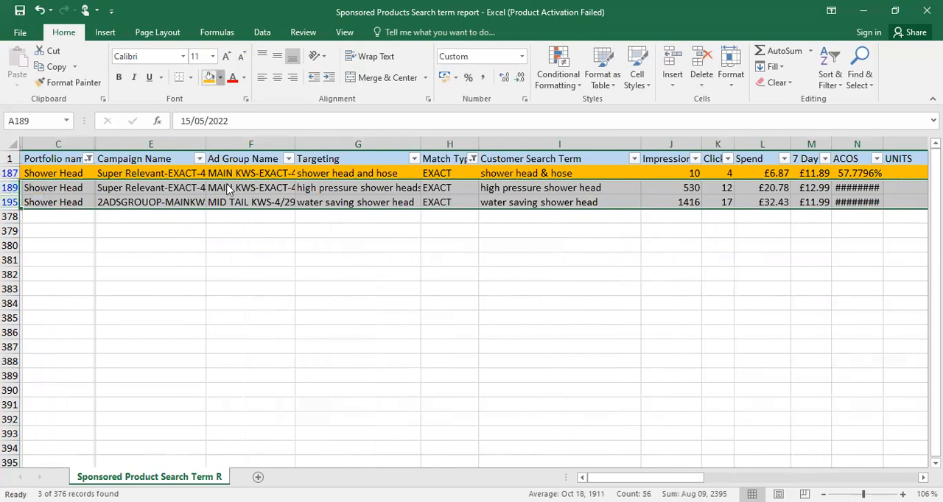
left_click(220, 185)
left_click(357, 304)
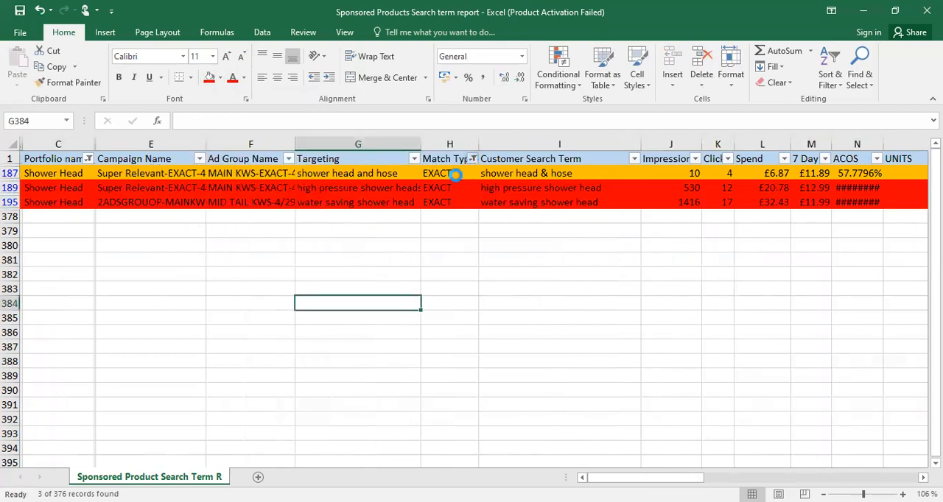
Set the Match Type filter to show all match types and review the colour-highlighted rows
left_click(335, 293)
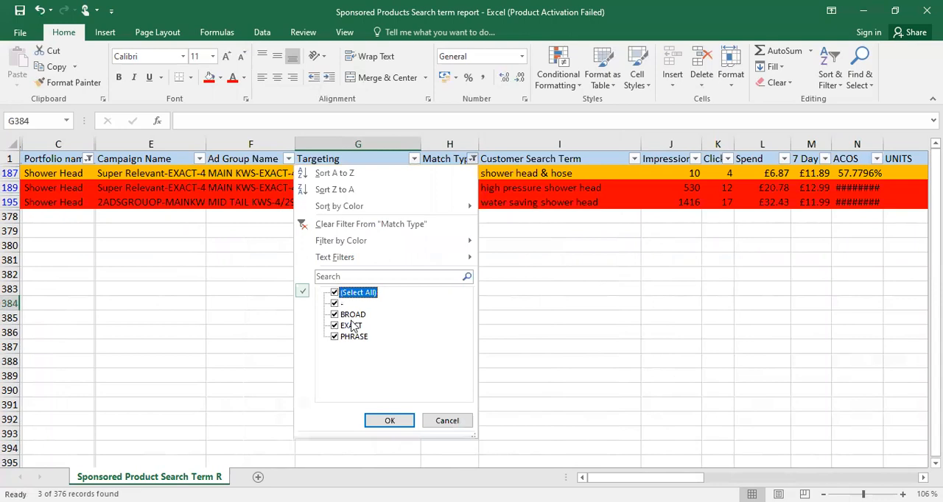
left_click(389, 421)
scroll(364, 273, "down", 3)
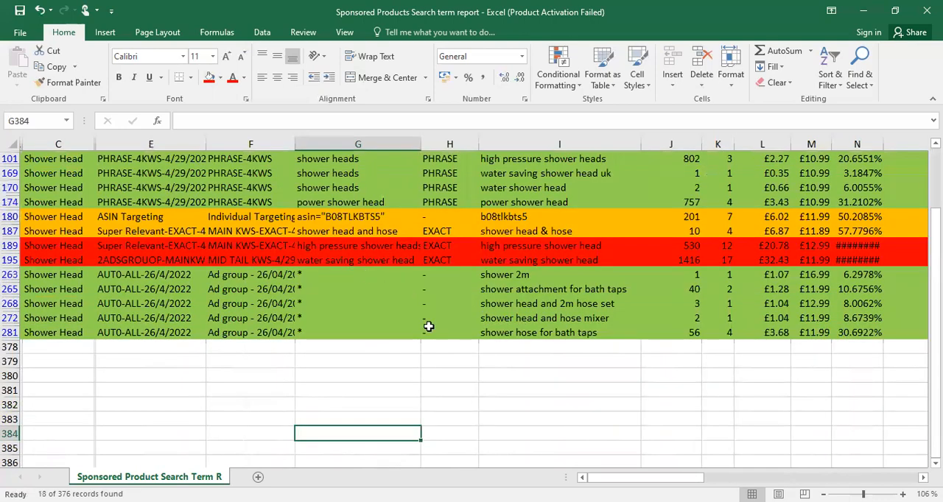
scroll(429, 326, "up", 3)
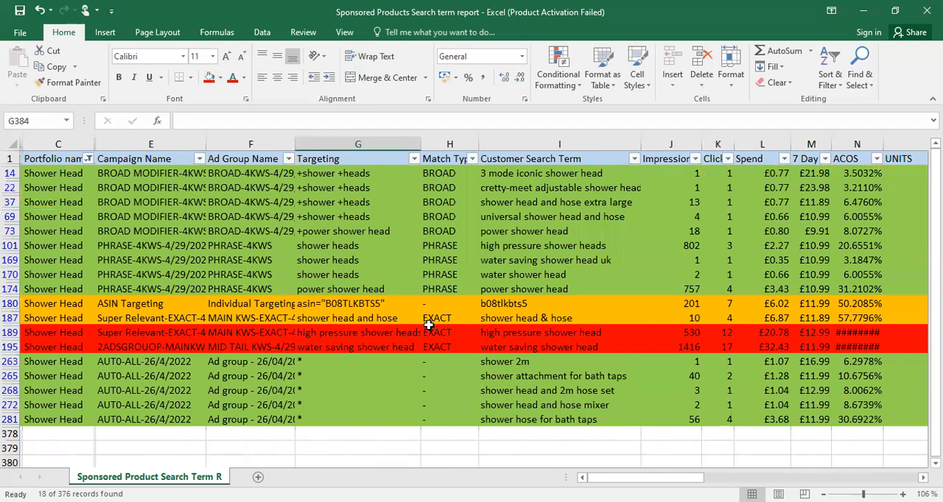